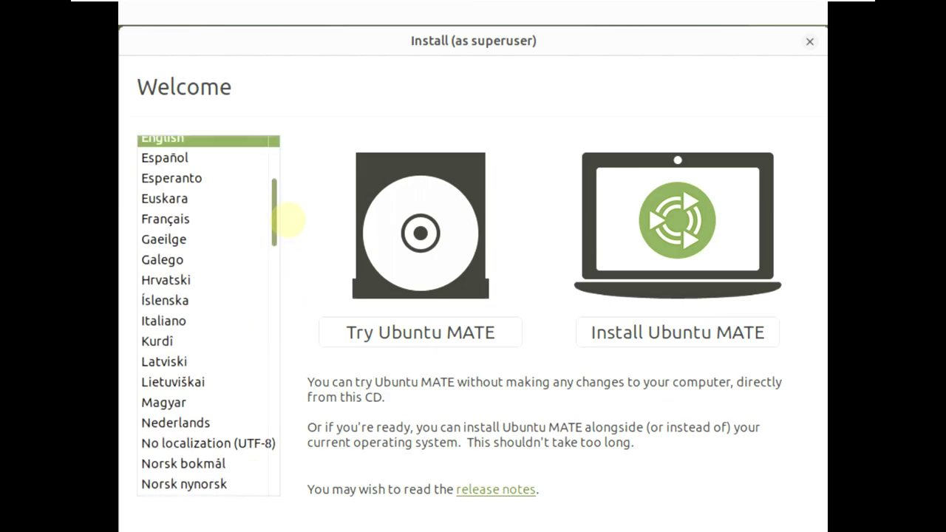
Start the Ubuntu MATE live session without installing it and open the display preferences
click(487, 337)
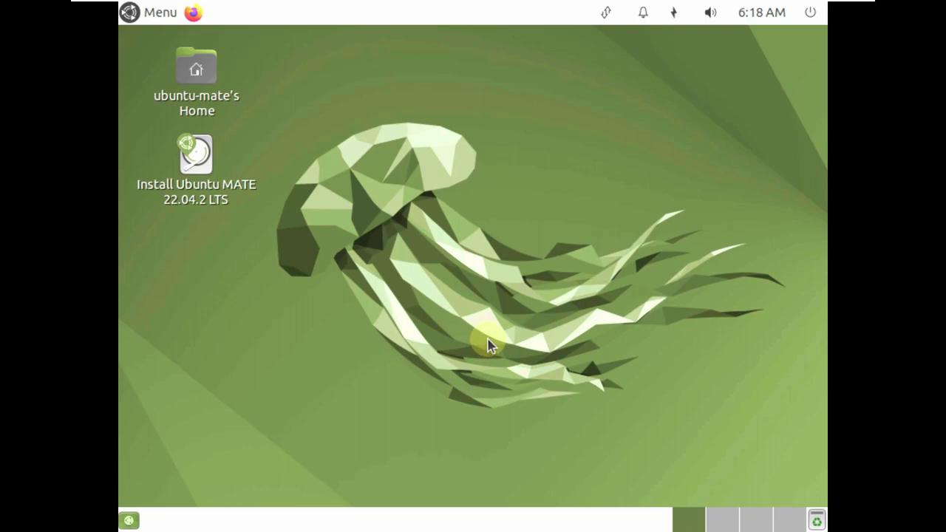
click(150, 15)
click(198, 308)
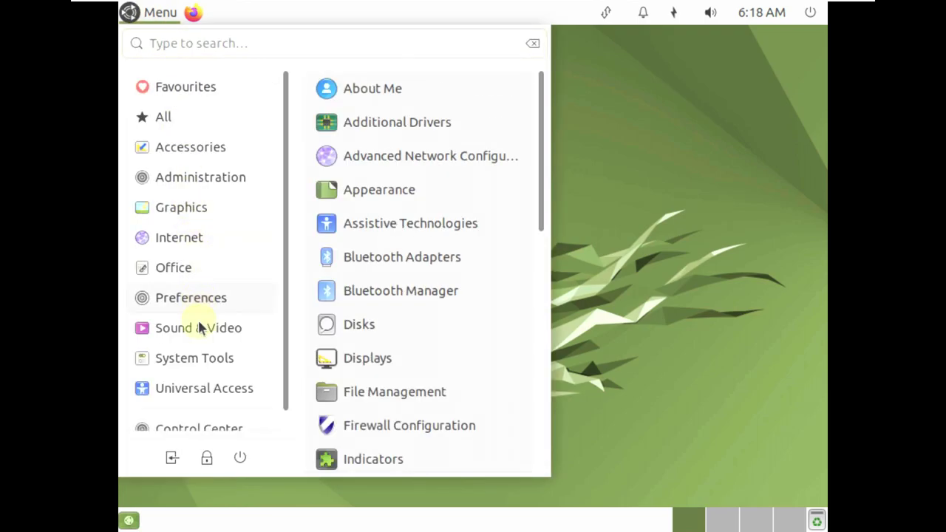
click(375, 355)
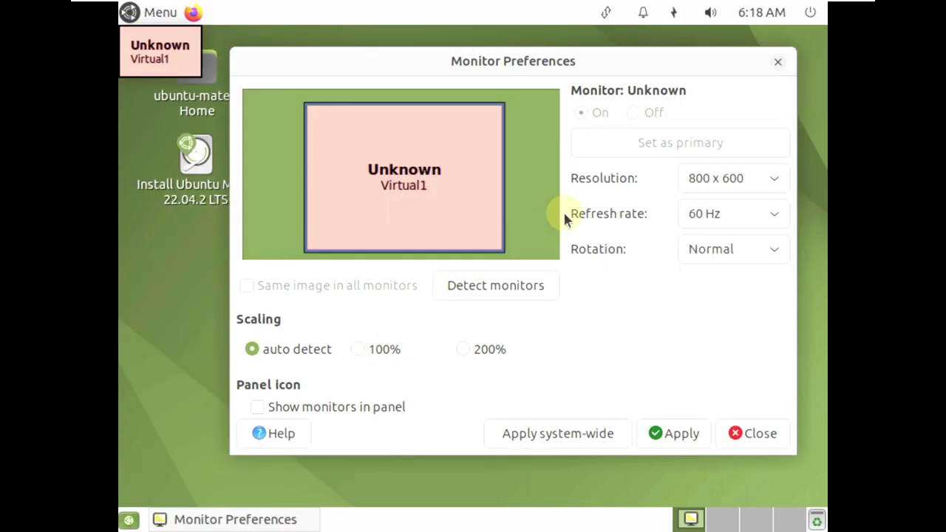
Set the monitor resolution to 1920 x 1080, apply it and keep the new configuration
click(703, 178)
scroll(703, 194, up, 5)
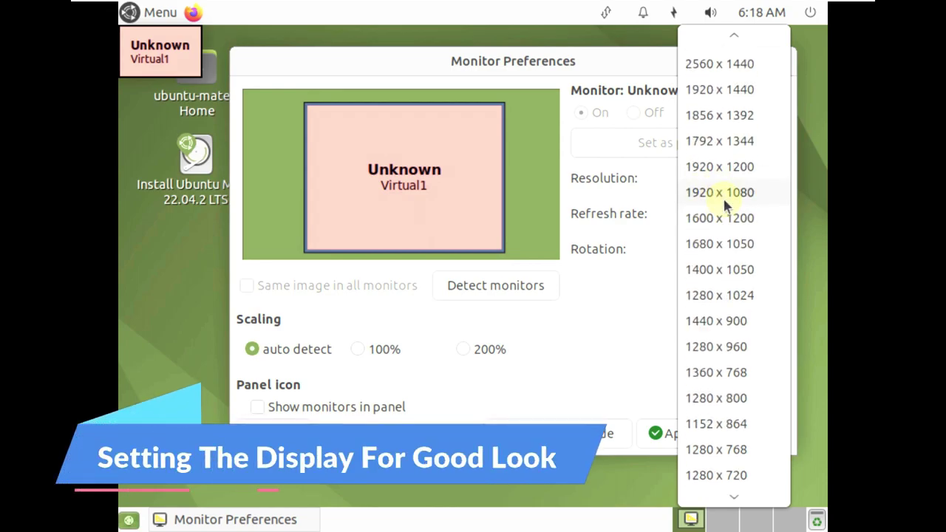
click(723, 193)
click(673, 432)
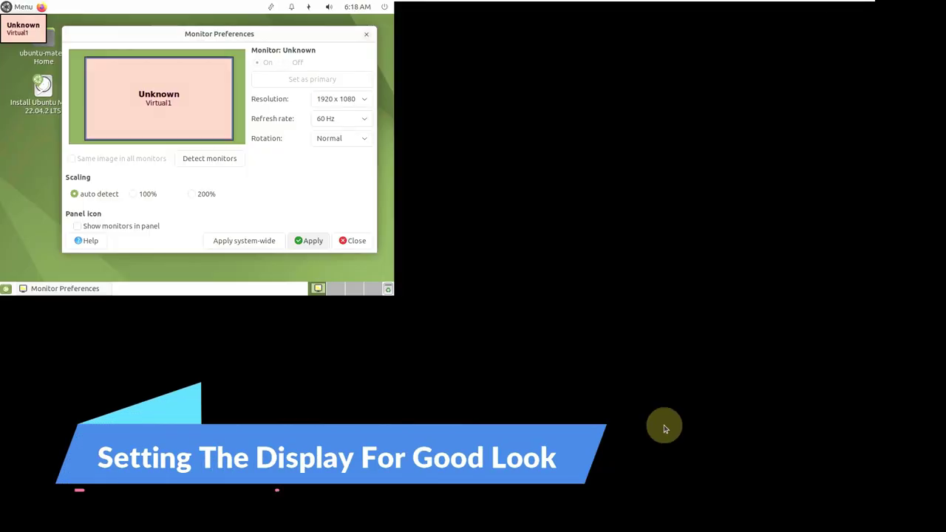
click(310, 164)
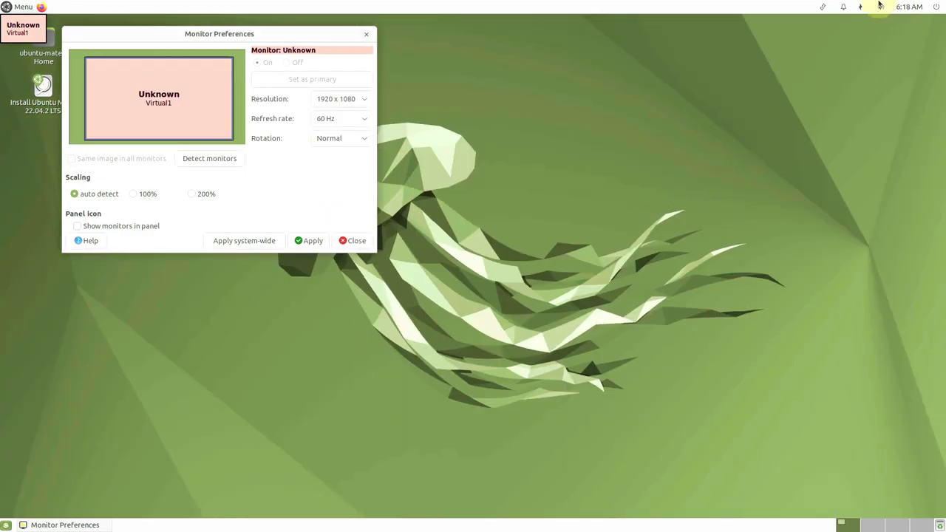
mouse_move(872, 5)
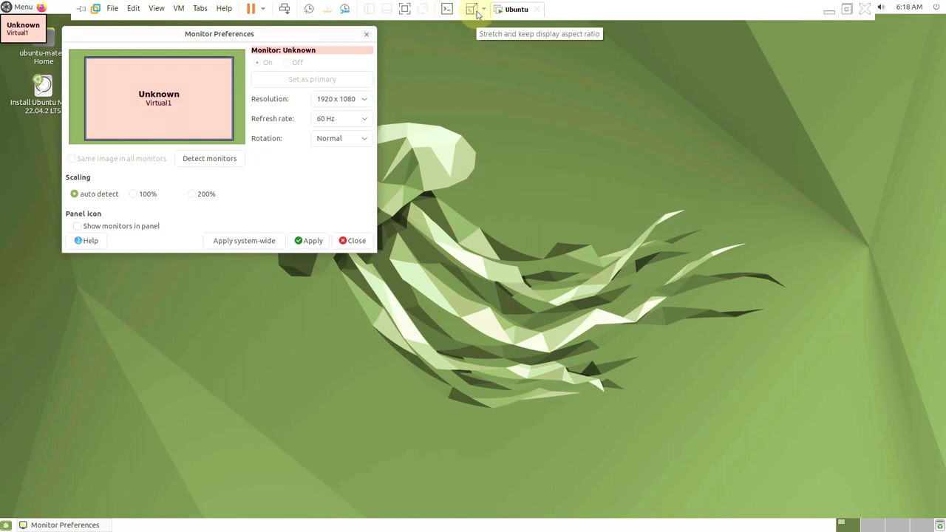
click(311, 240)
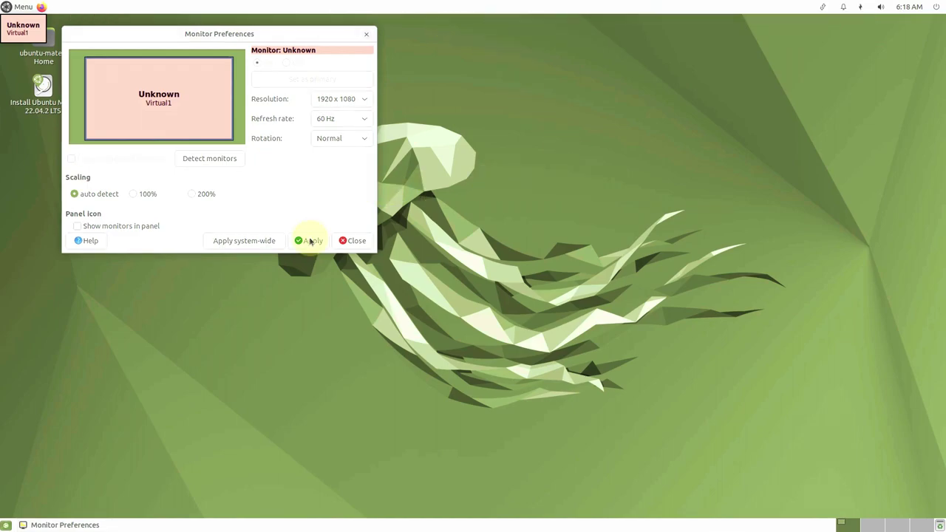
Set the display scaling to 200%, and close the Monitor Preferences and Welcome windows
click(206, 195)
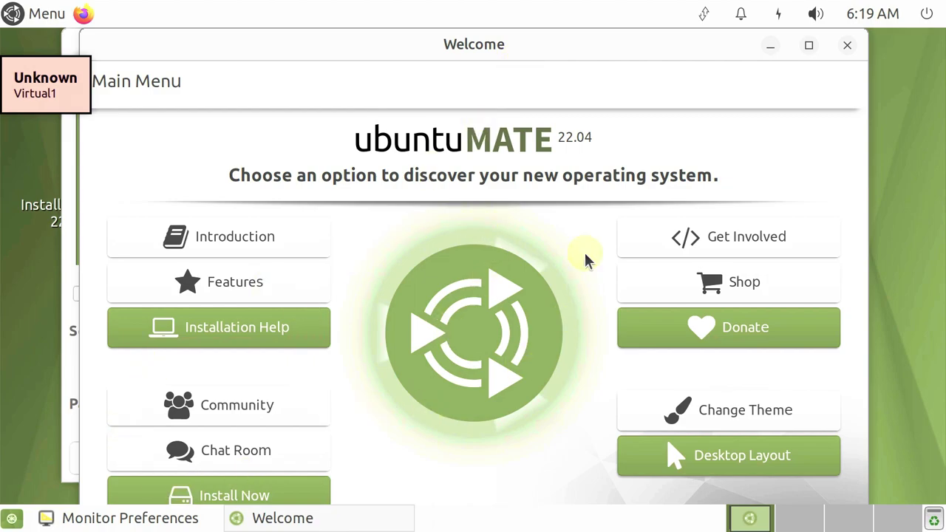
click(768, 49)
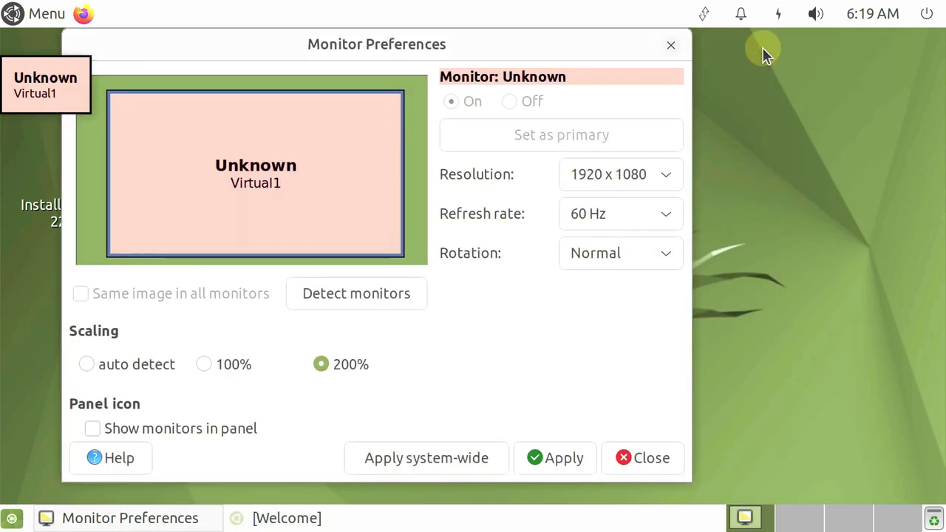
click(671, 44)
click(118, 518)
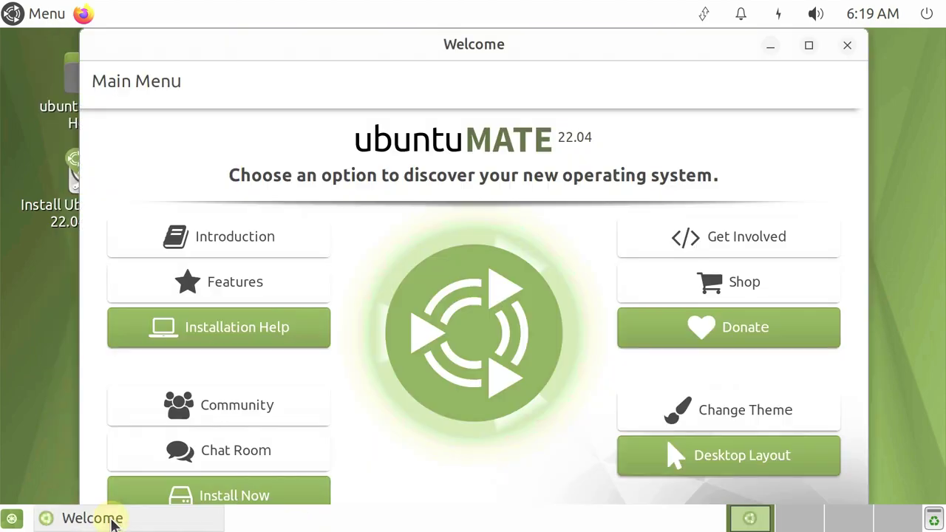
click(847, 45)
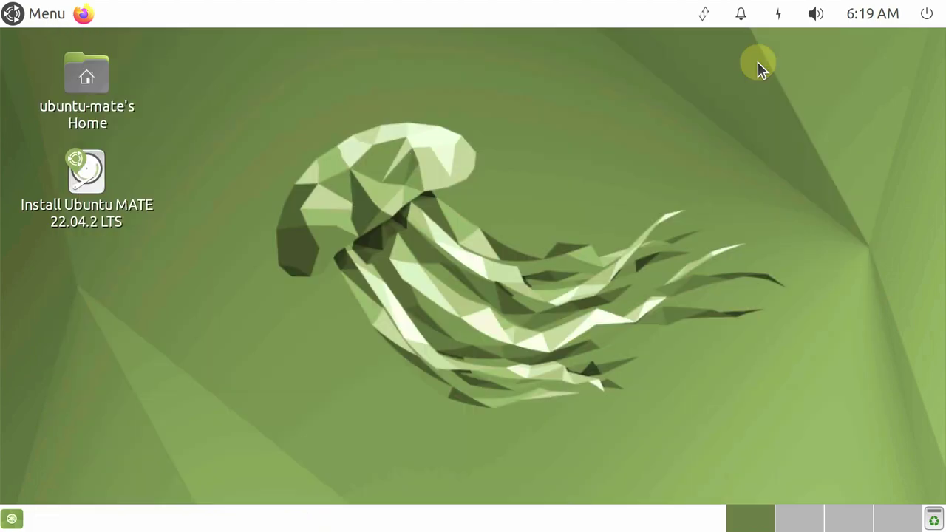
Launch MATE System Monitor and maximize its window
click(49, 16)
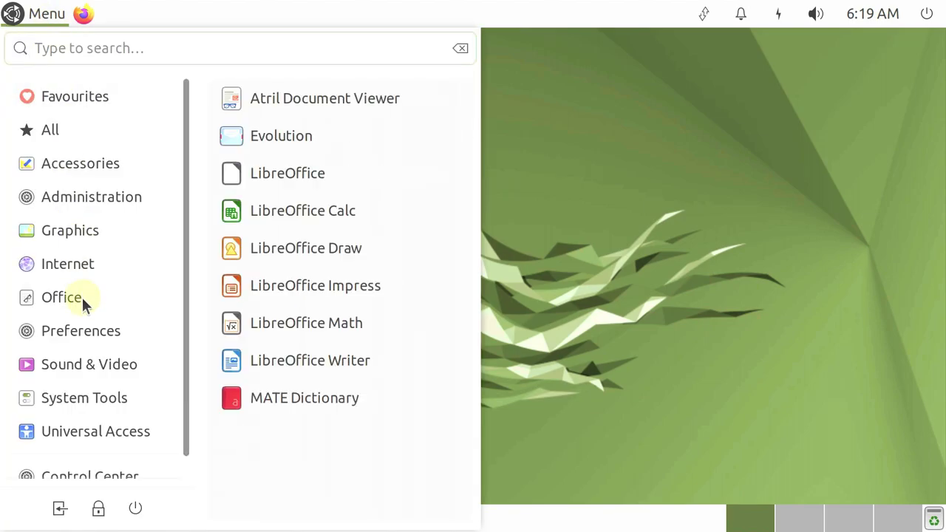
mouse_move(88, 416)
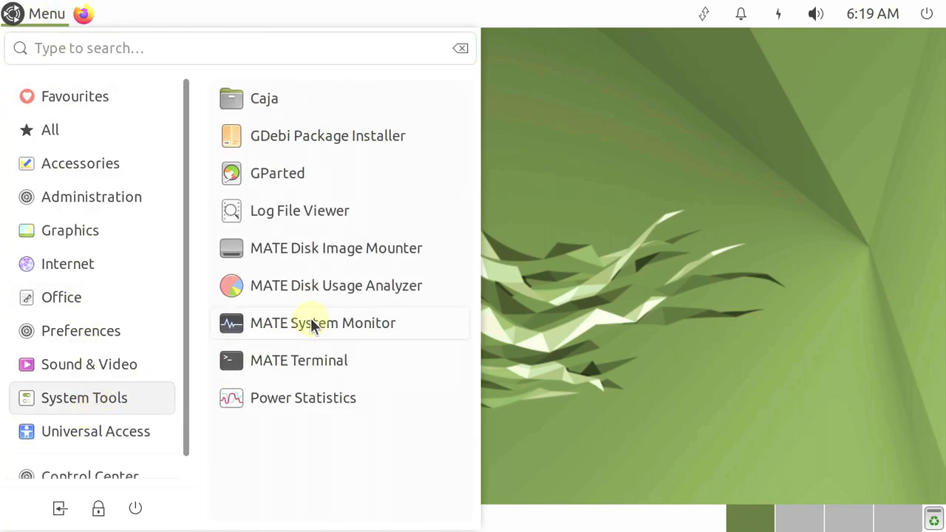
click(313, 321)
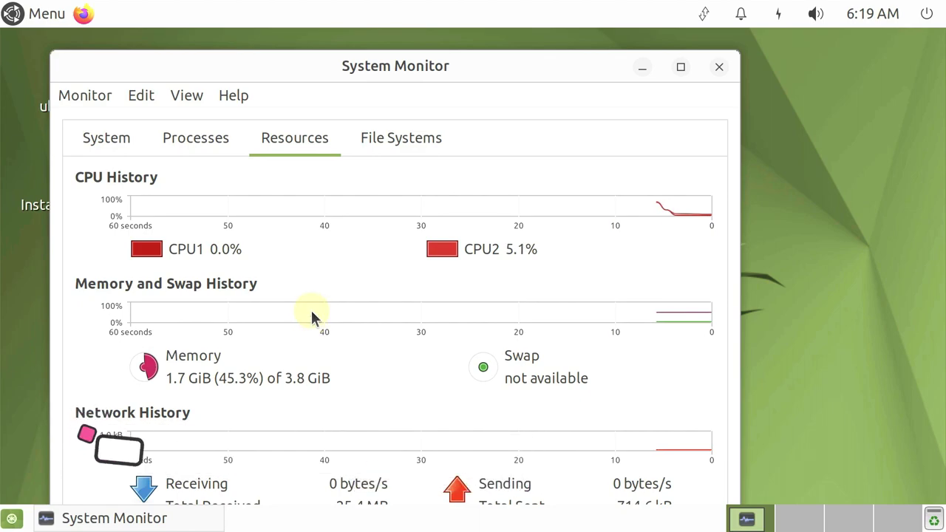
click(679, 69)
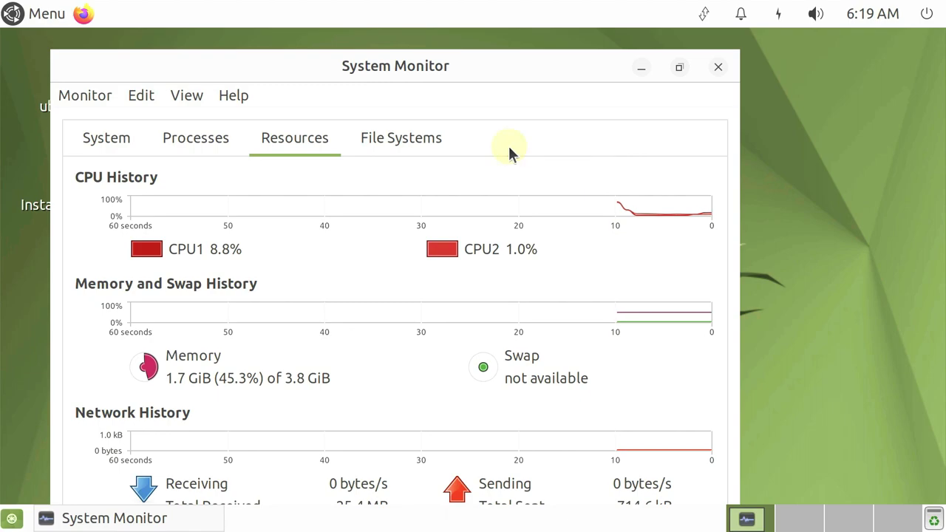
Examine the System Monitor version details and the computer's operating system and hardware information
click(235, 95)
click(254, 146)
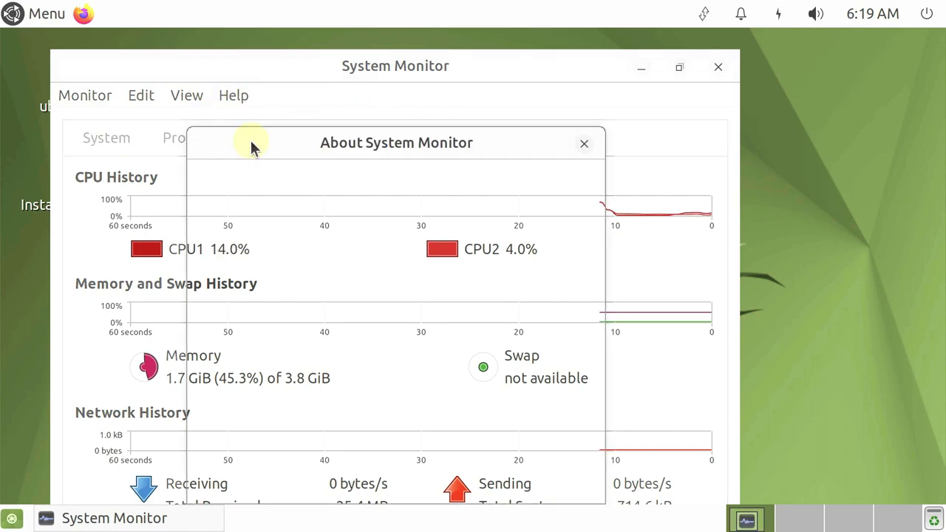
click(585, 144)
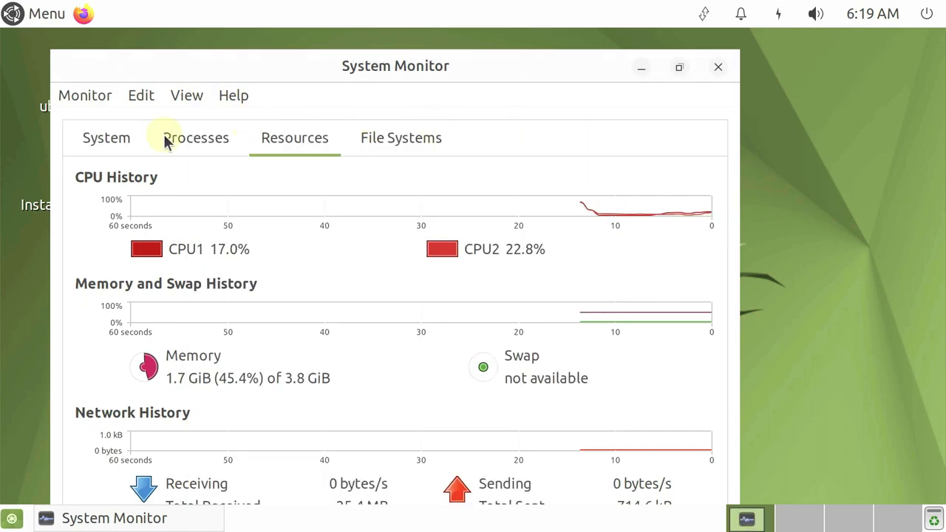
click(106, 139)
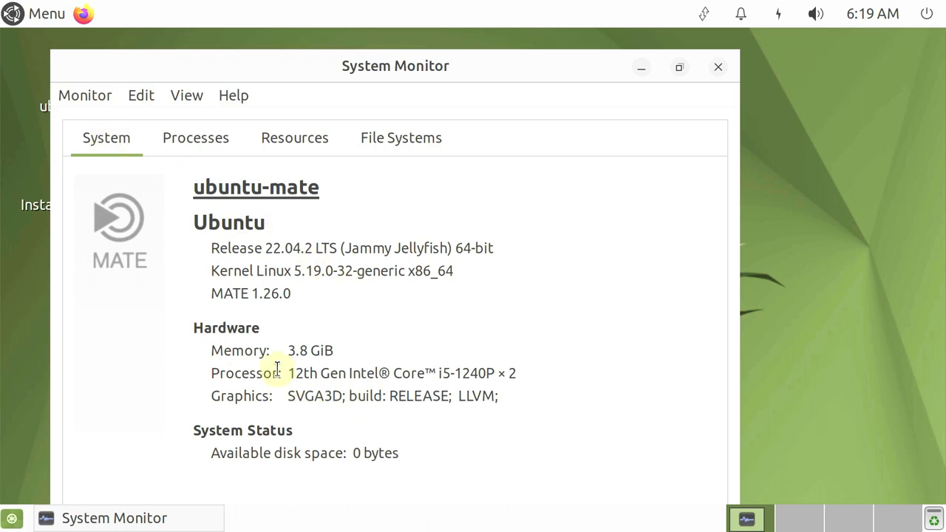
click(234, 96)
click(264, 145)
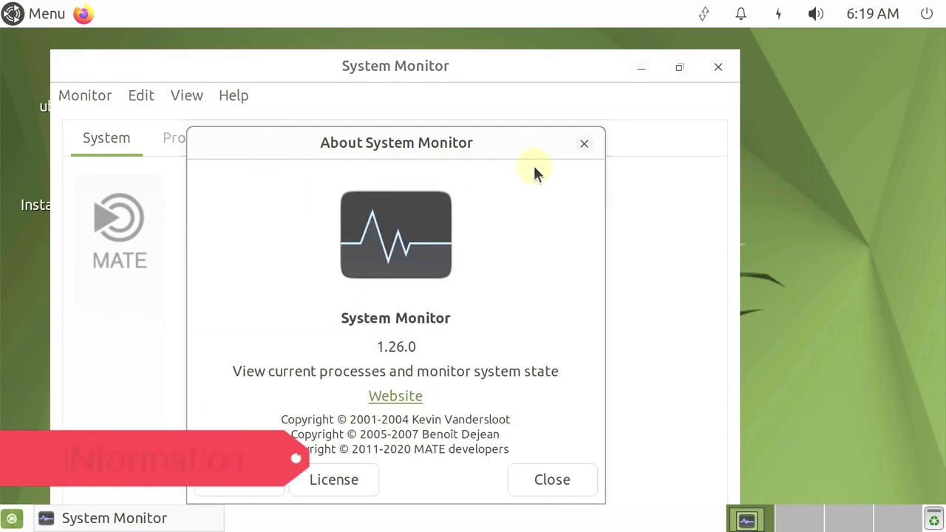
click(582, 146)
Show the running processes and look through the list to its end, repositioning the System Monitor window
click(184, 139)
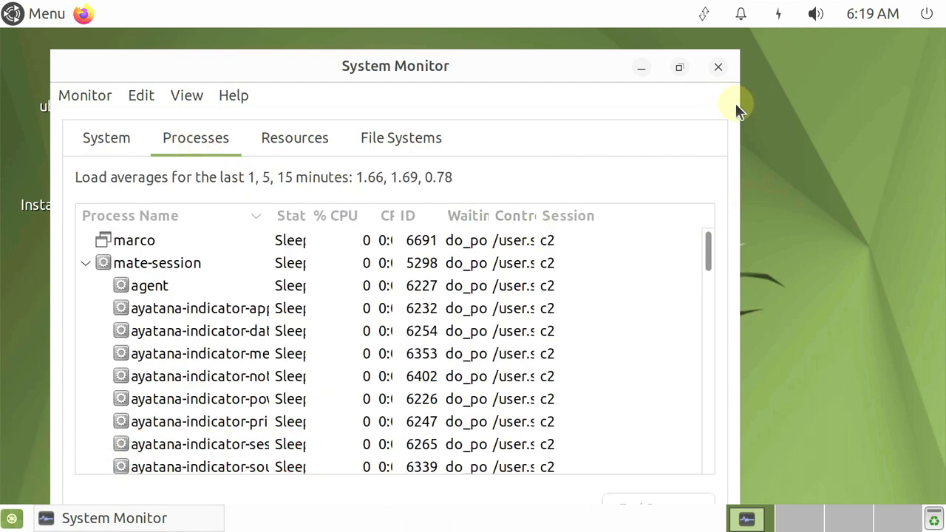
drag(620, 75, 656, 39)
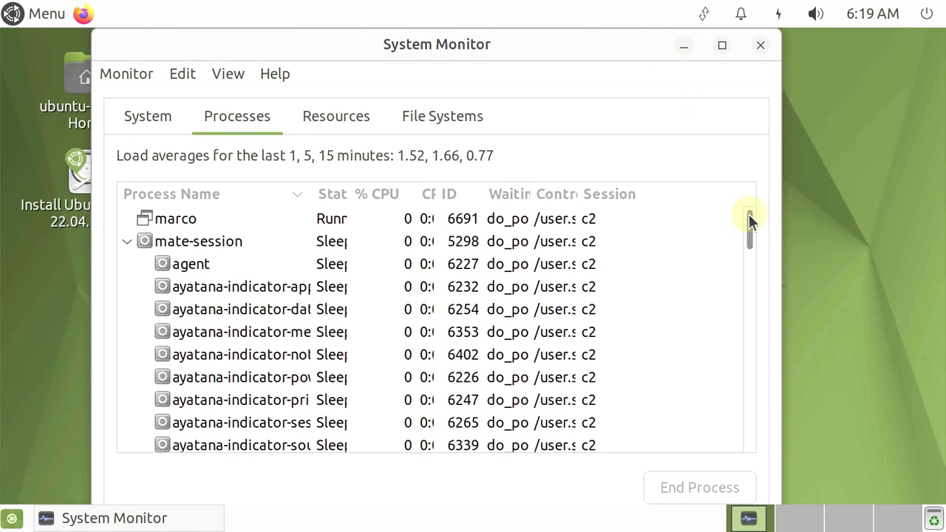
drag(752, 235, 749, 442)
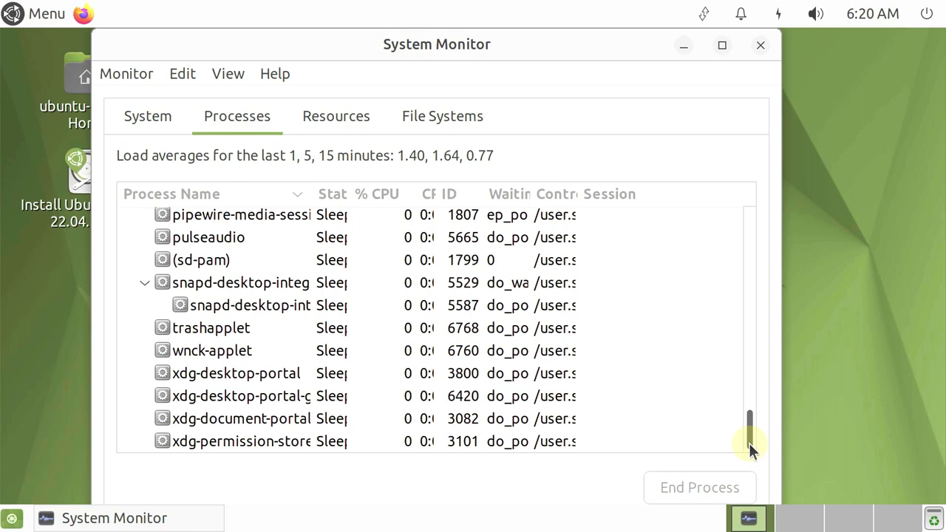
Change the CPU2 color in the CPU History graph to light green
click(341, 123)
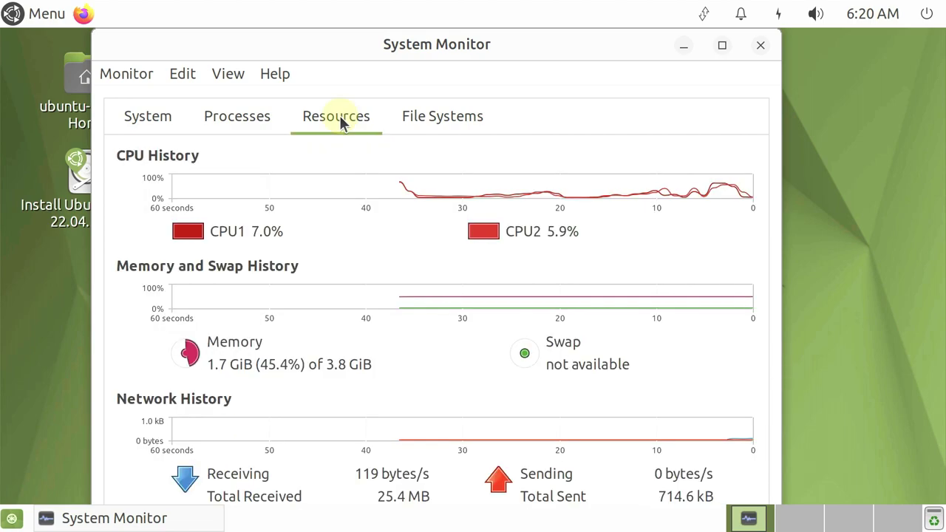
click(479, 231)
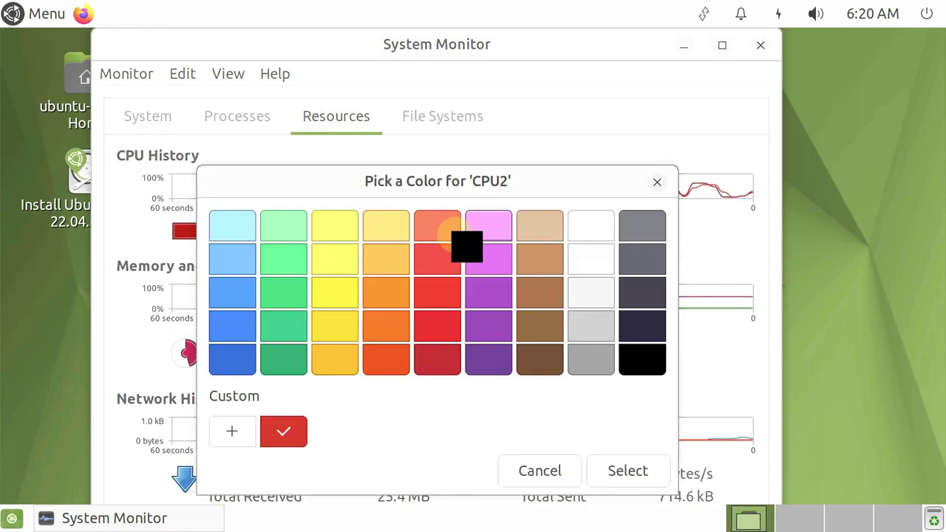
click(285, 257)
click(627, 471)
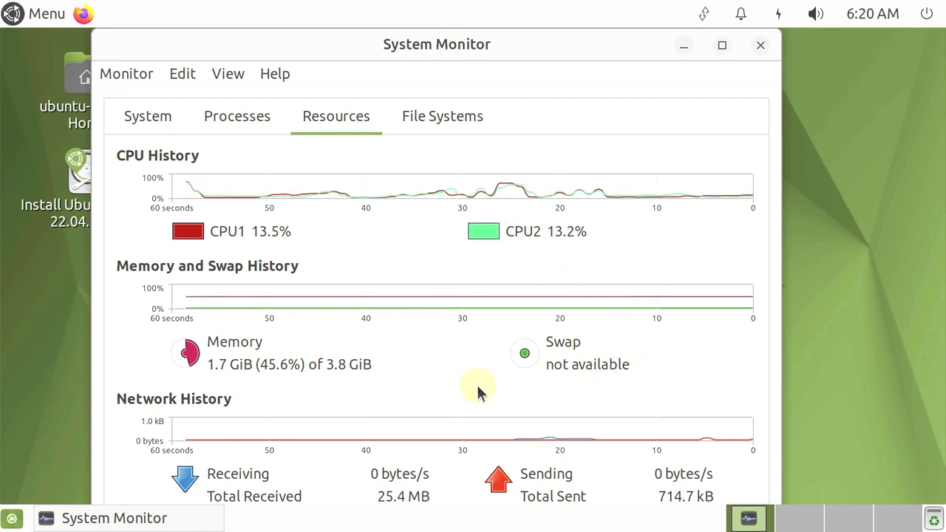
Check the file systems, return to the resource graphs and close System Monitor
click(465, 123)
click(344, 124)
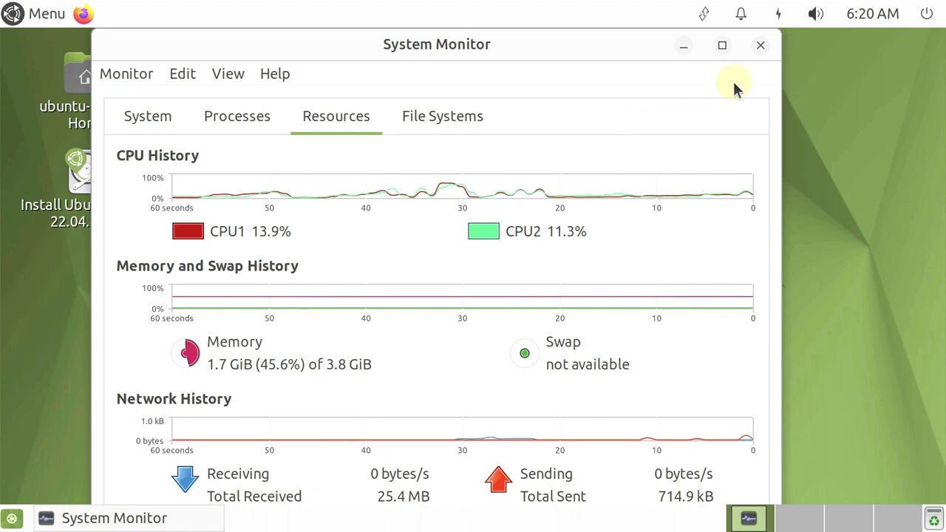
click(759, 44)
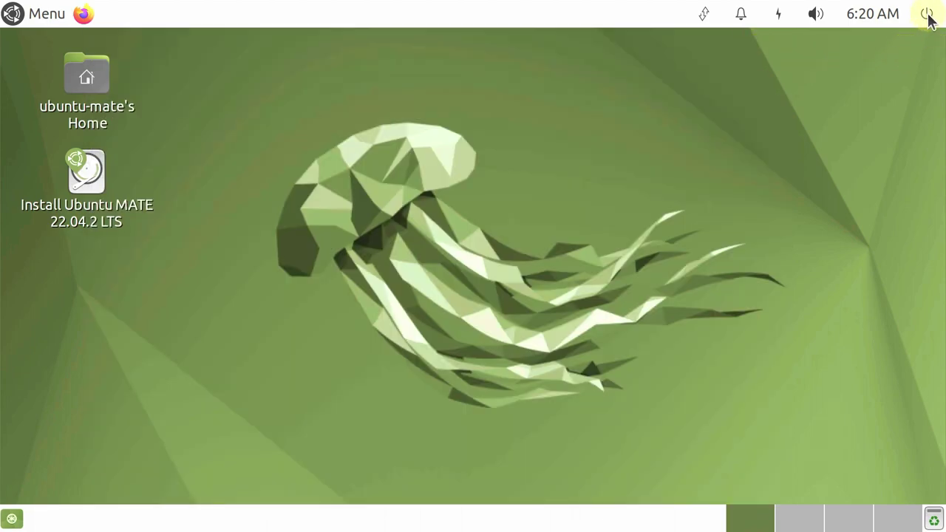
Bring up the computer's system information from the desktop session options and close it
click(928, 14)
click(790, 49)
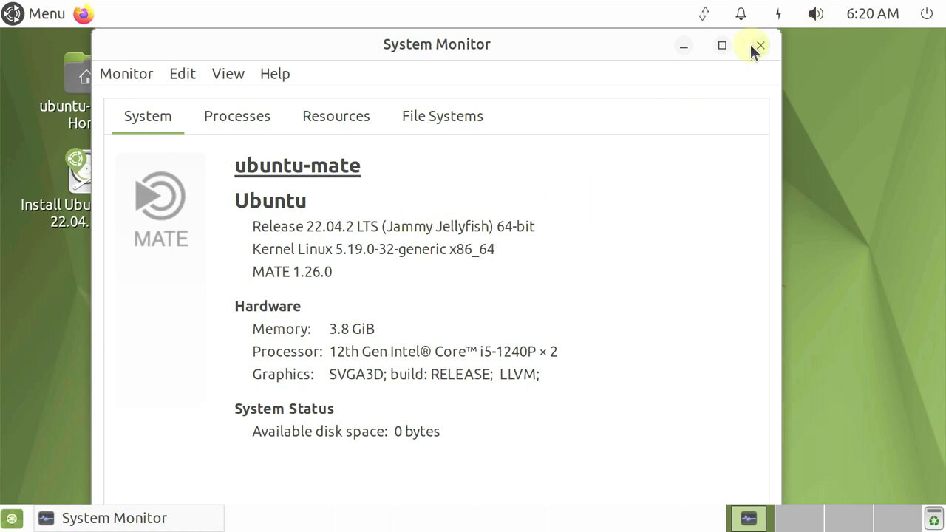
click(751, 45)
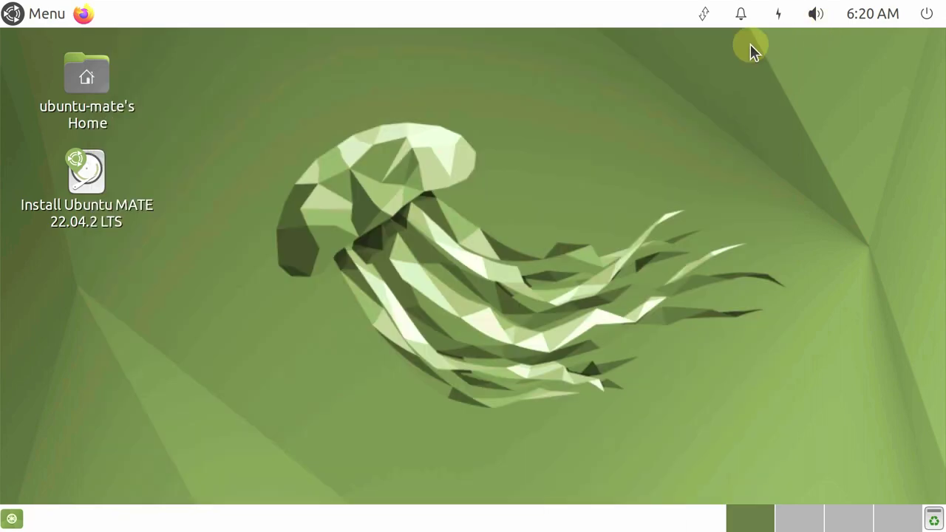
Open MATE Terminal and run the inxi command to list the system summary
click(13, 518)
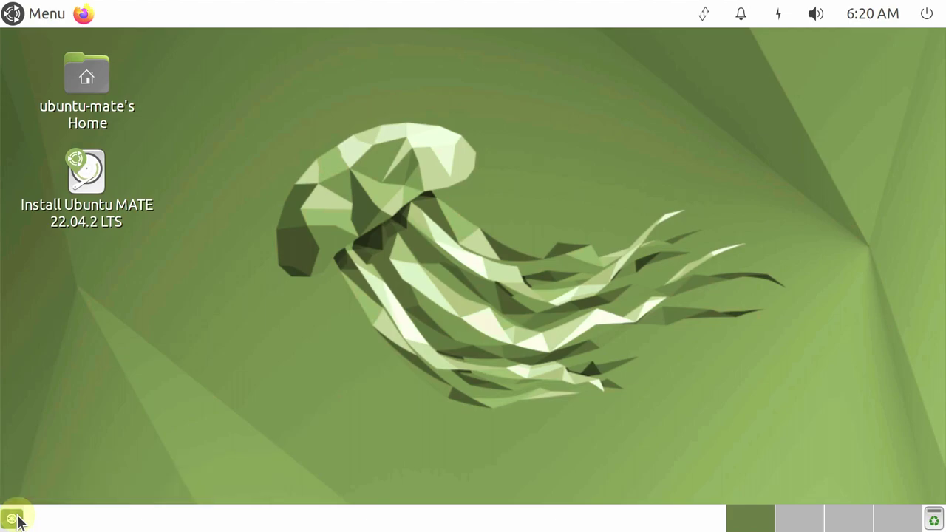
click(46, 25)
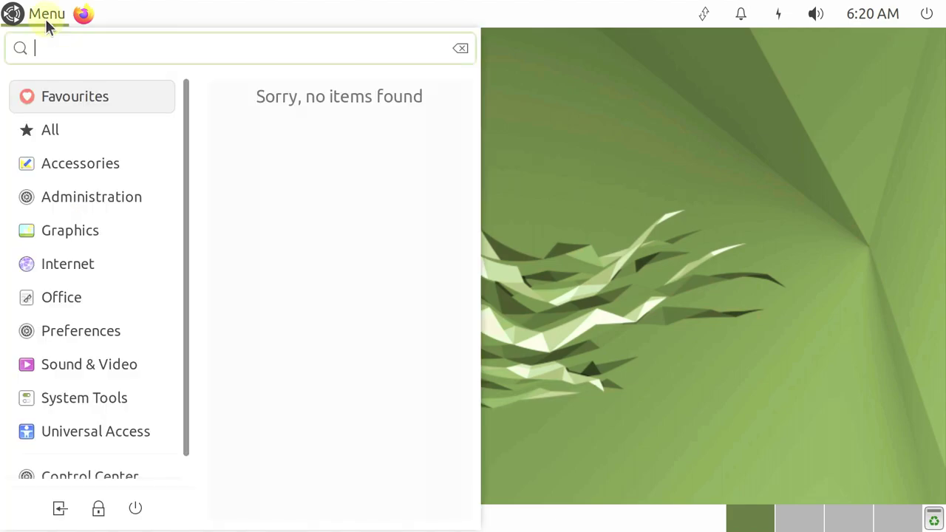
mouse_move(91, 397)
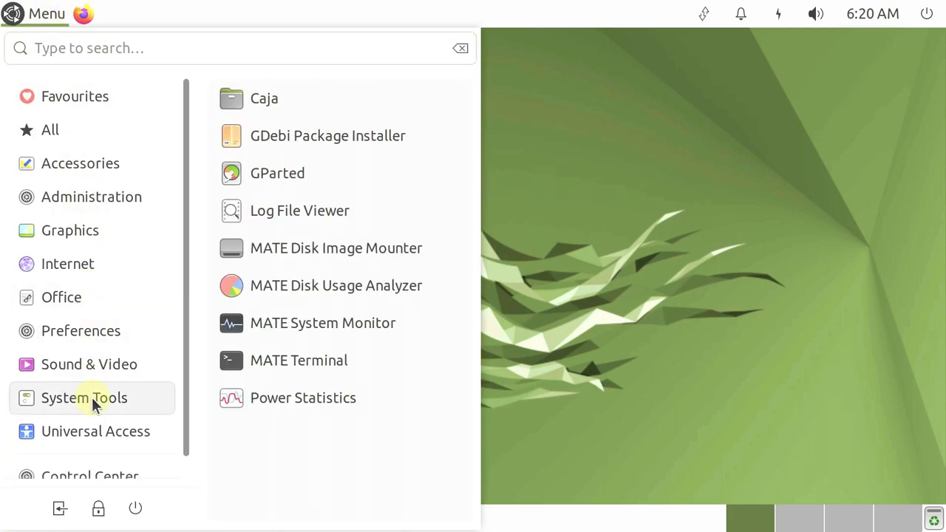
click(274, 360)
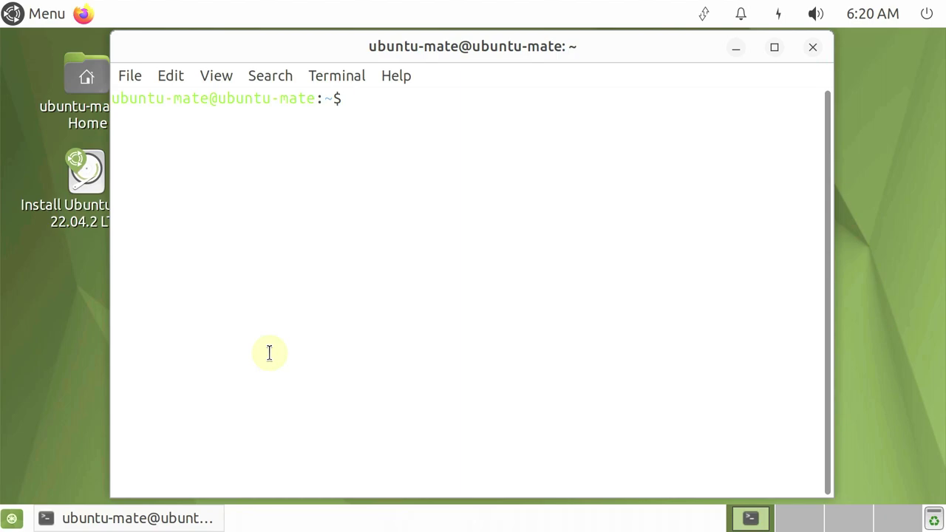
text(inxi)
key(Return)
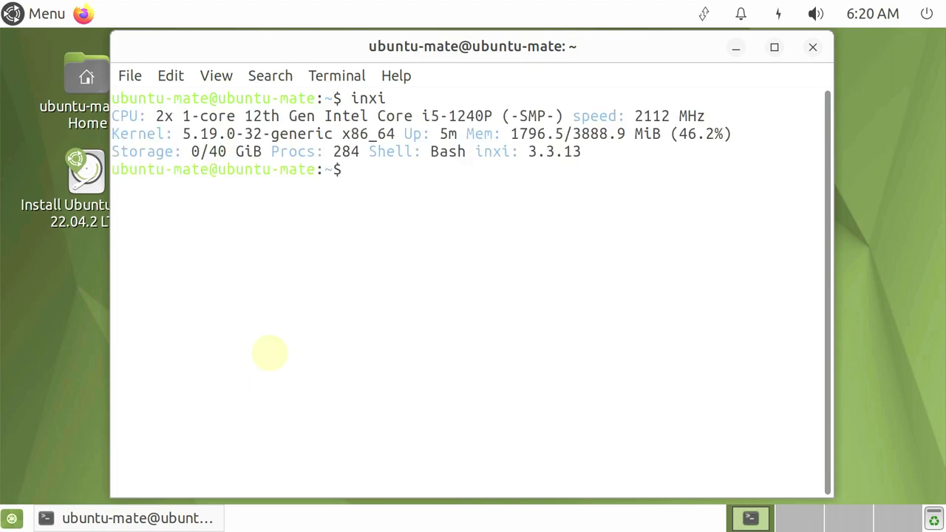
Run inxi -b for the basic system report and inxi -G for the graphics details
text(inxi -b)
key(Return)
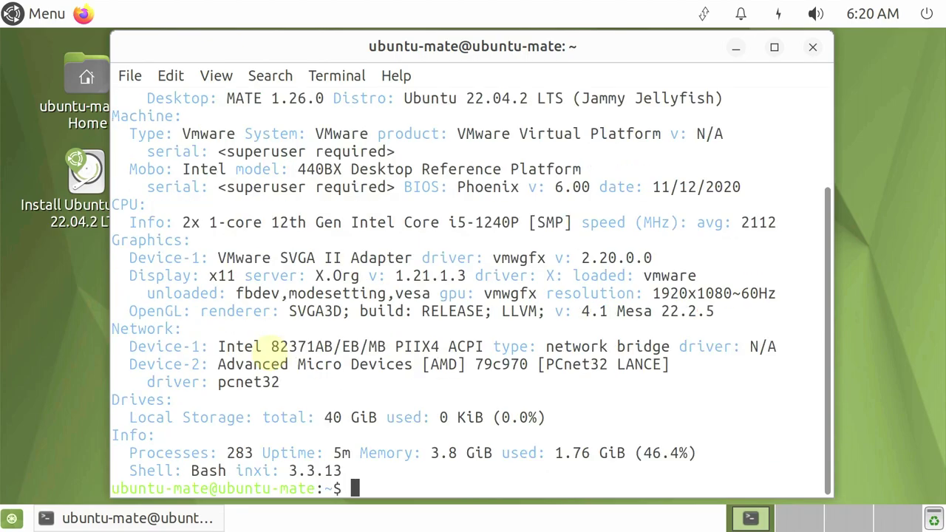
text(inxi -G)
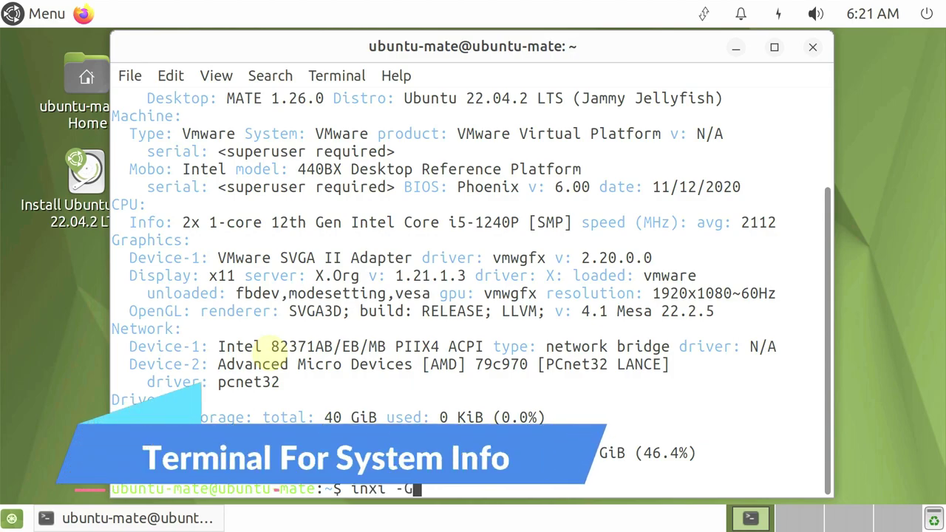
key(Return)
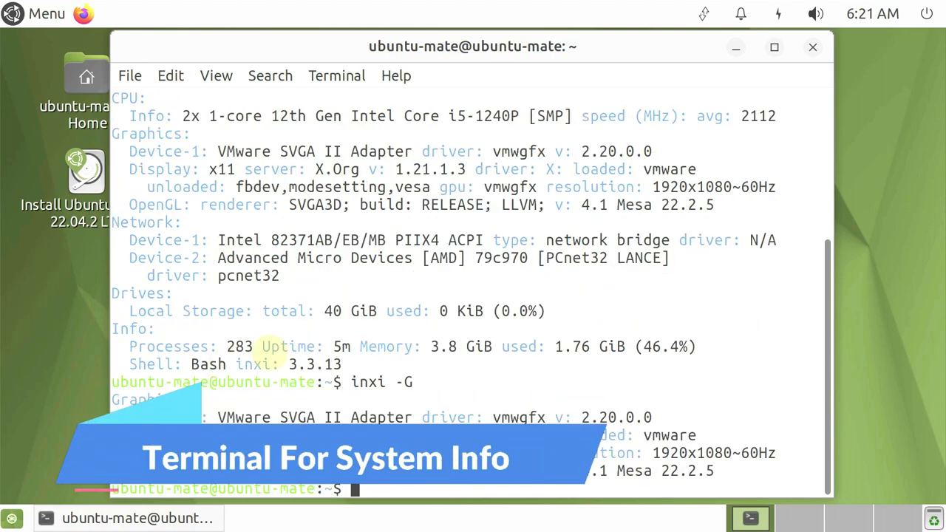
Show the distribution release with cat /etc/issue and the kernel details with uname -a and uname -r
text(cat /etc/issue)
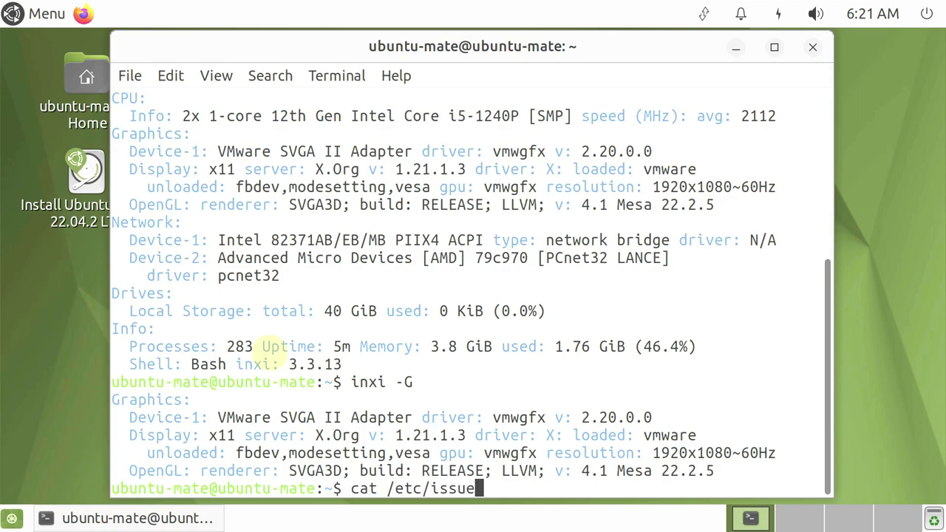
key(Return)
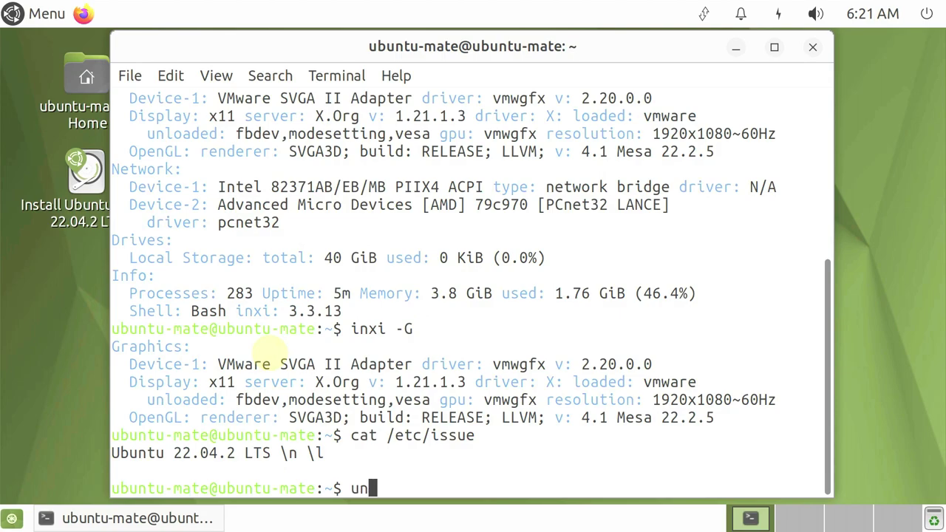
text(uname)
key(Return)
text(una)
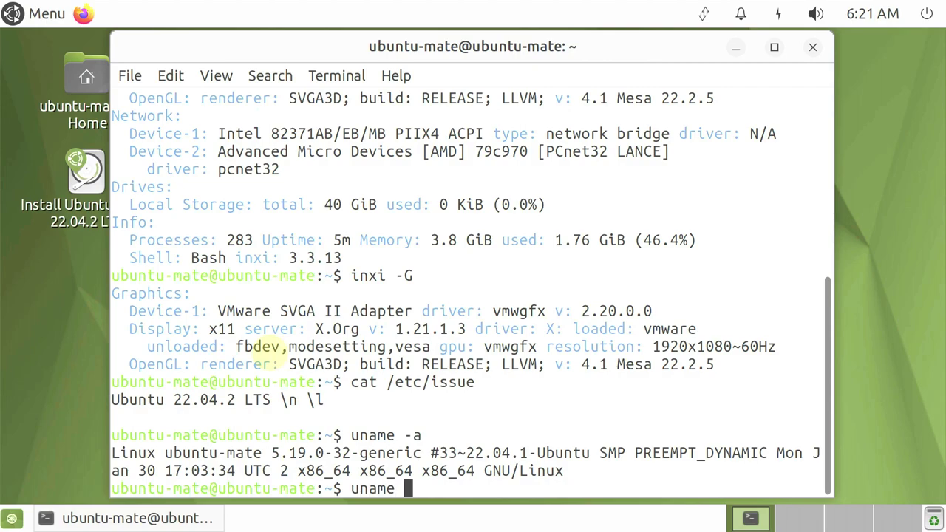
key(Return)
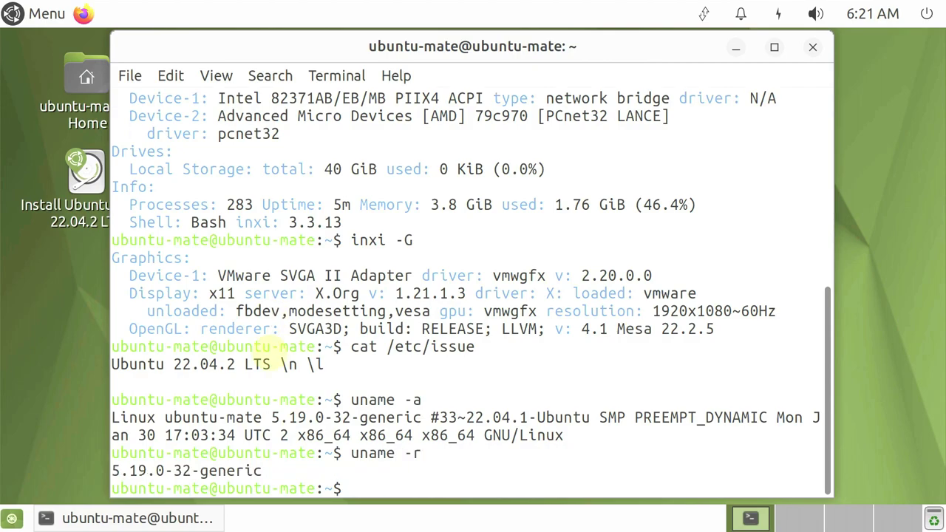
Run htop in the terminal to monitor the running processes
text(htop)
key(Return)
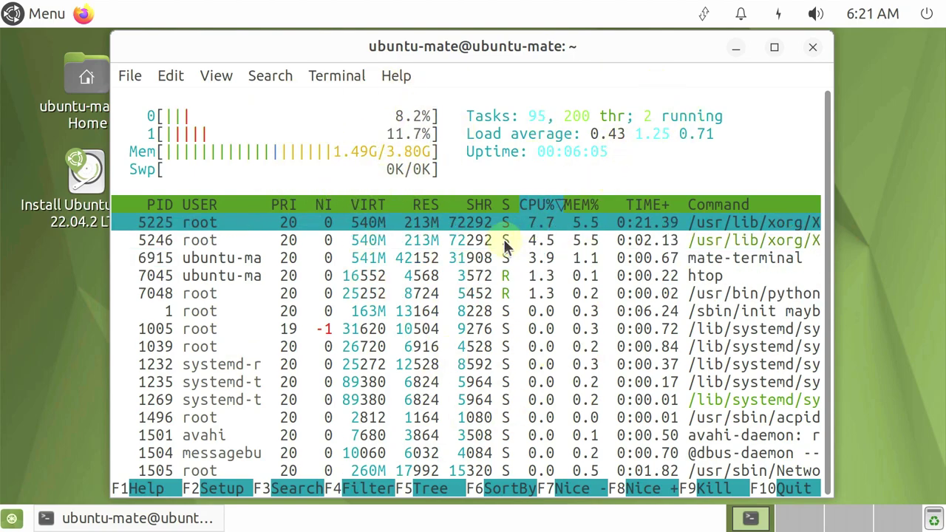
Check the MATE Terminal version information and close the terminal while htop is still running
click(396, 77)
click(409, 125)
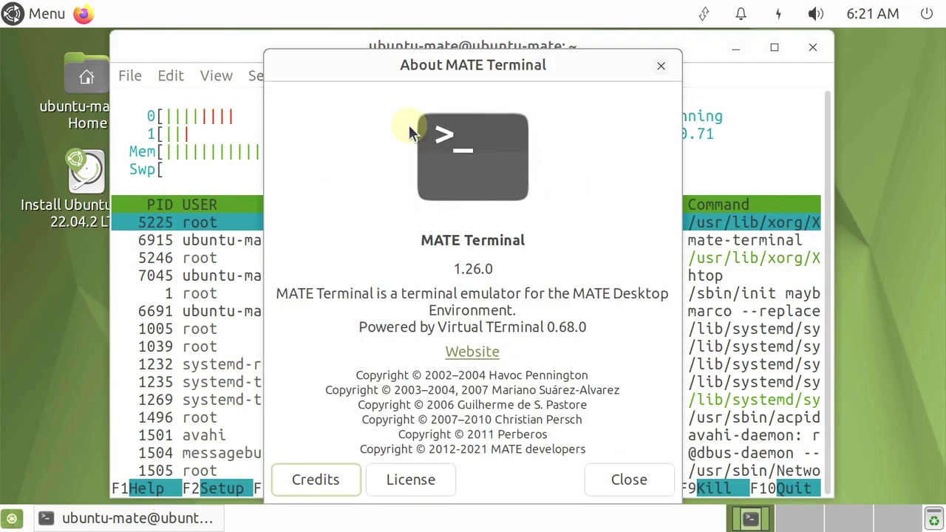
click(661, 65)
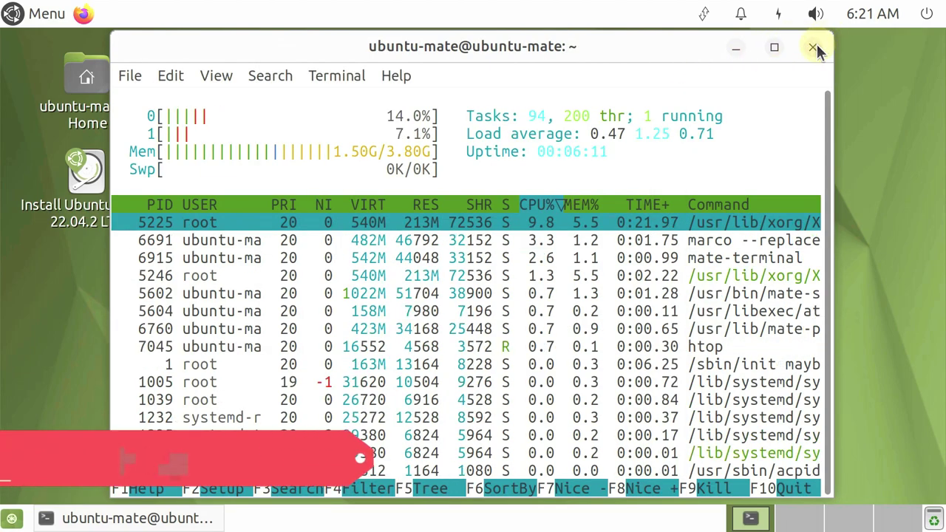
click(813, 46)
click(563, 359)
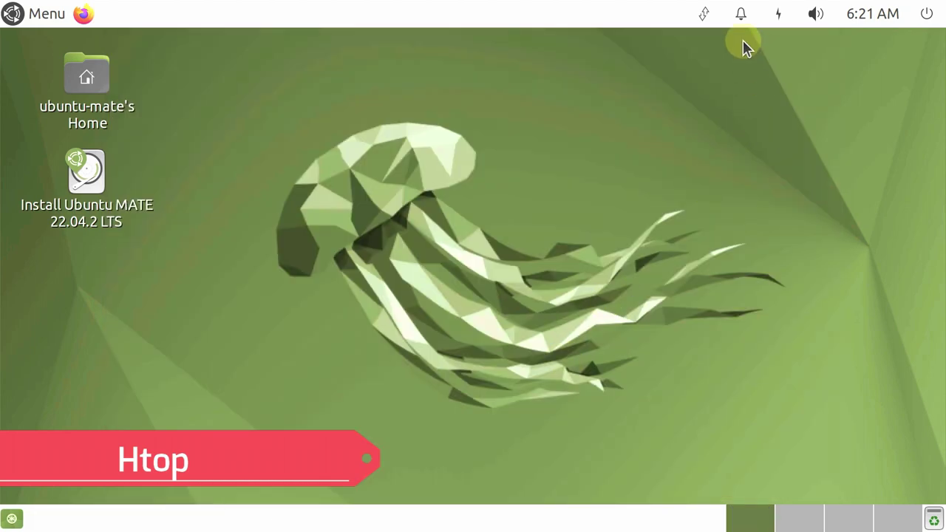
Look through the network, notification, power, sound, calendar and session indicators, and dismiss them
click(698, 23)
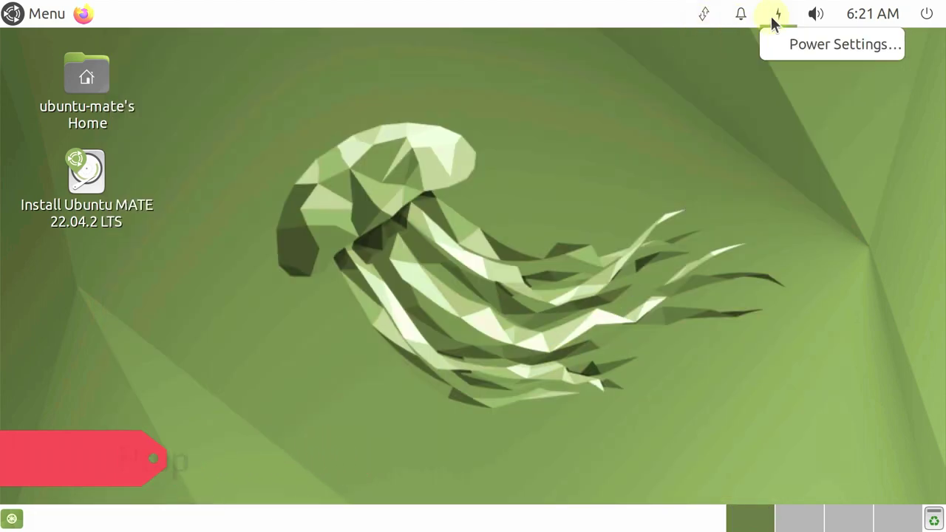
mouse_move(807, 22)
mouse_move(857, 16)
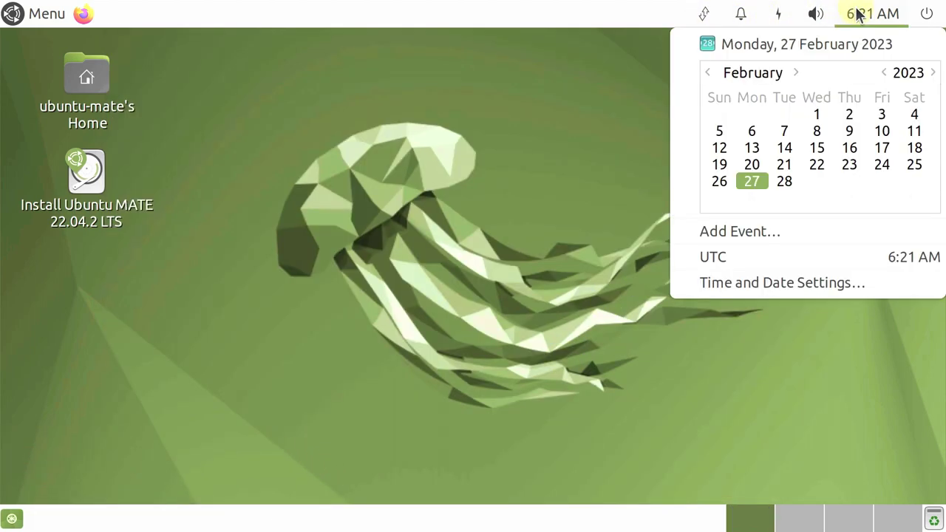
mouse_move(927, 22)
click(214, 167)
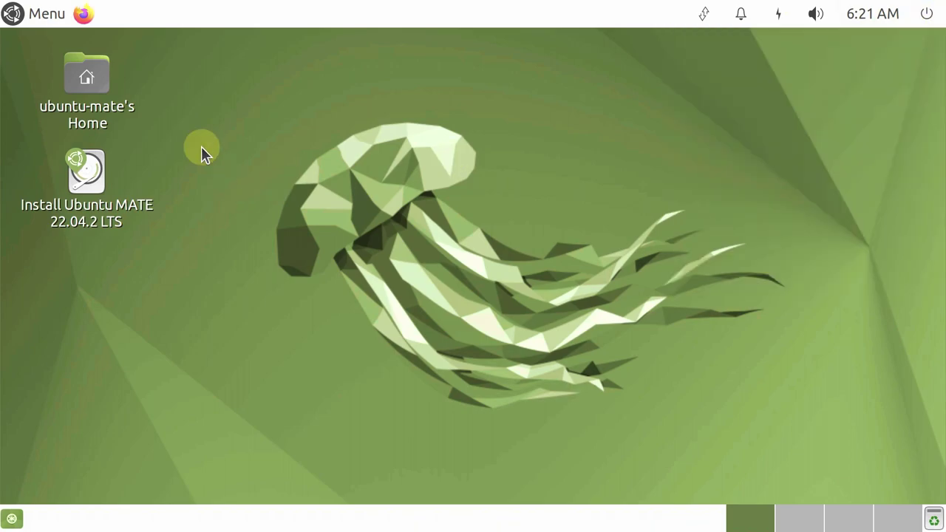
Open a new Firefox window and close the Mozilla privacy page
right_click(82, 15)
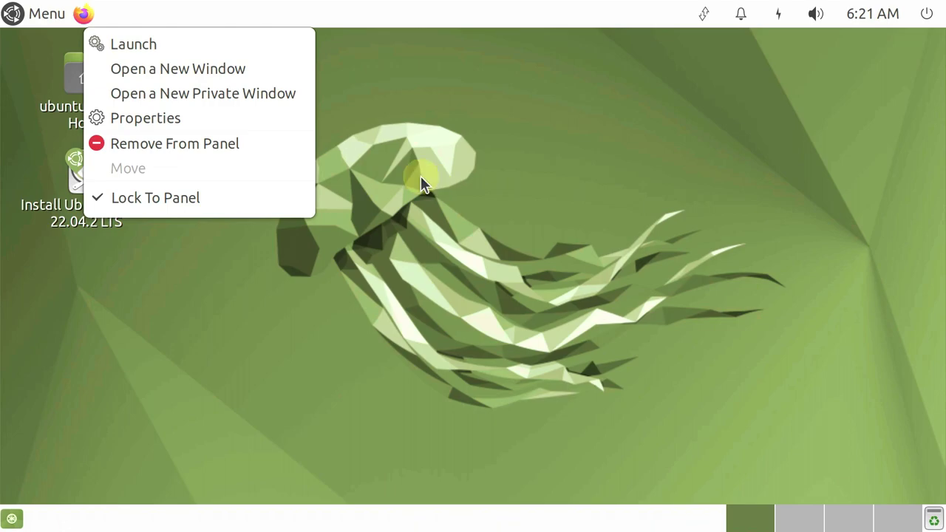
click(245, 65)
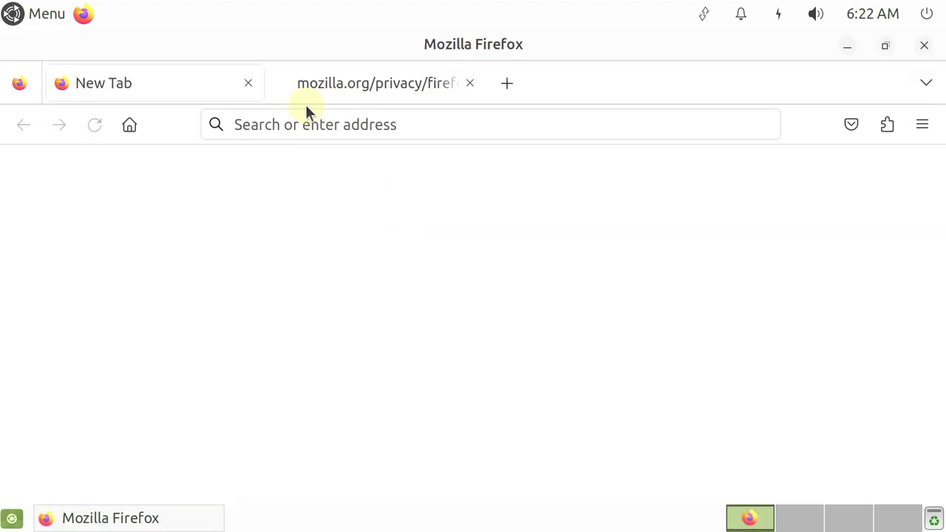
click(473, 83)
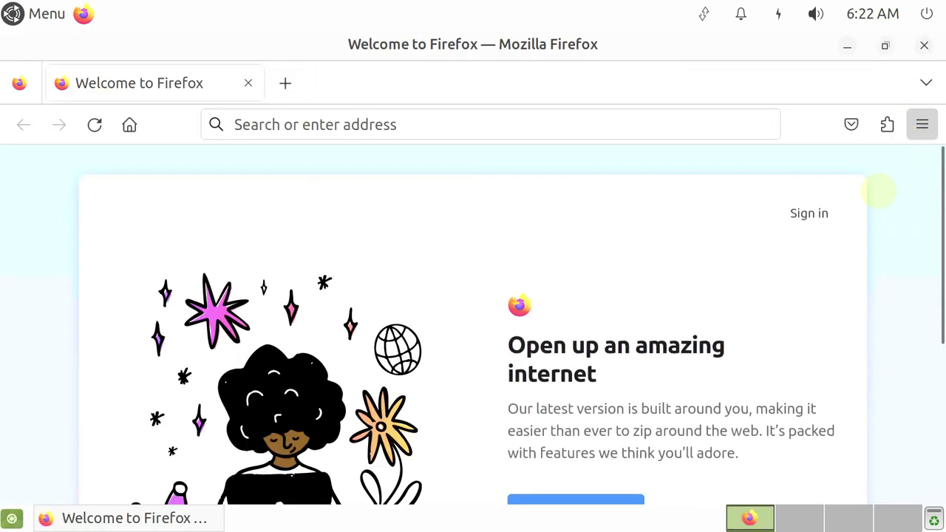
View the About Firefox version information and close it
click(922, 125)
click(675, 418)
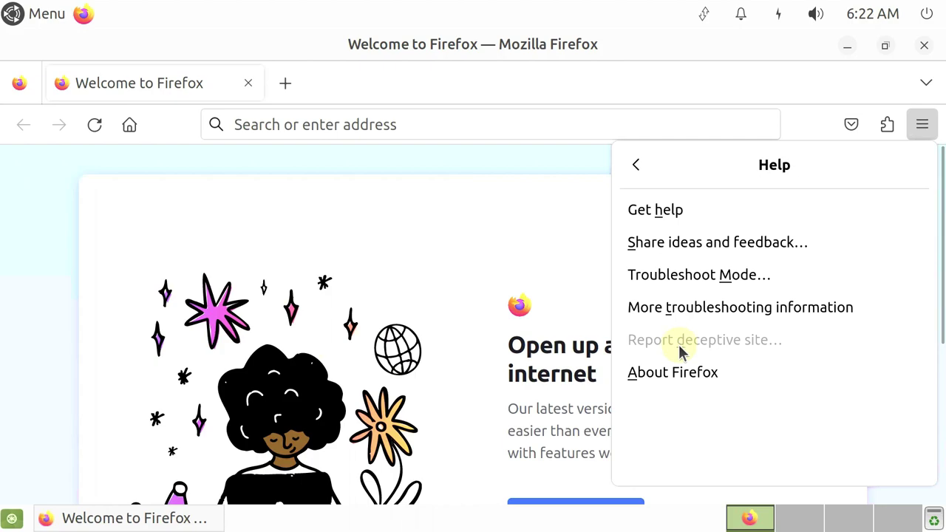
click(679, 372)
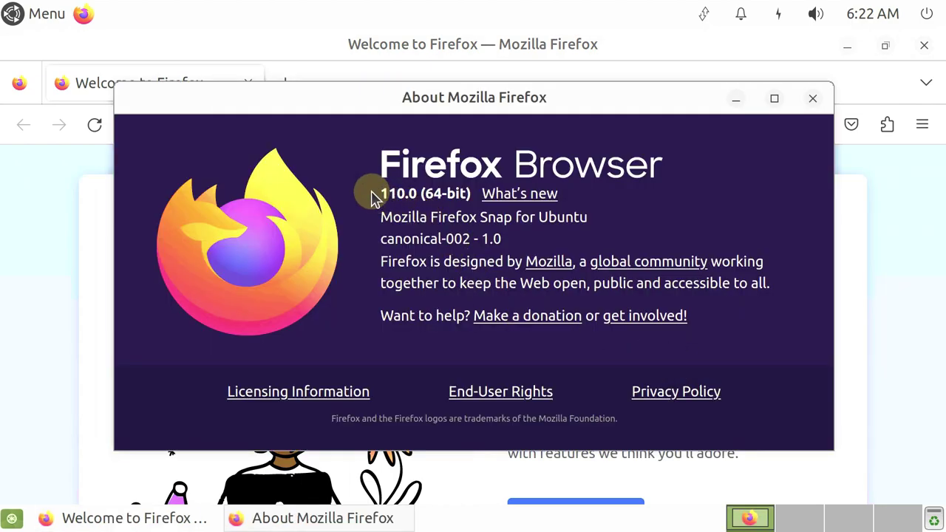
click(812, 98)
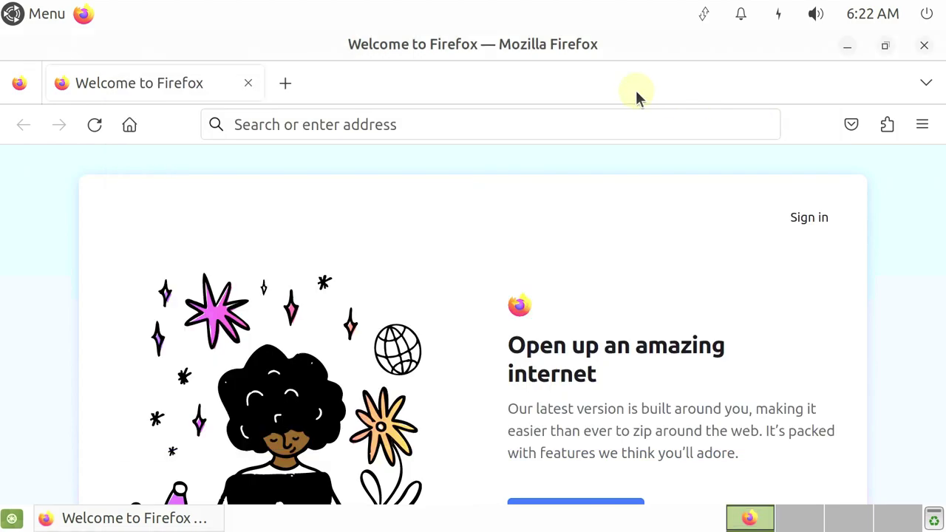
Search the web for "ubuntu mate 22.04.2", building on the suggested query "ubuntu mate 22.04"
click(517, 118)
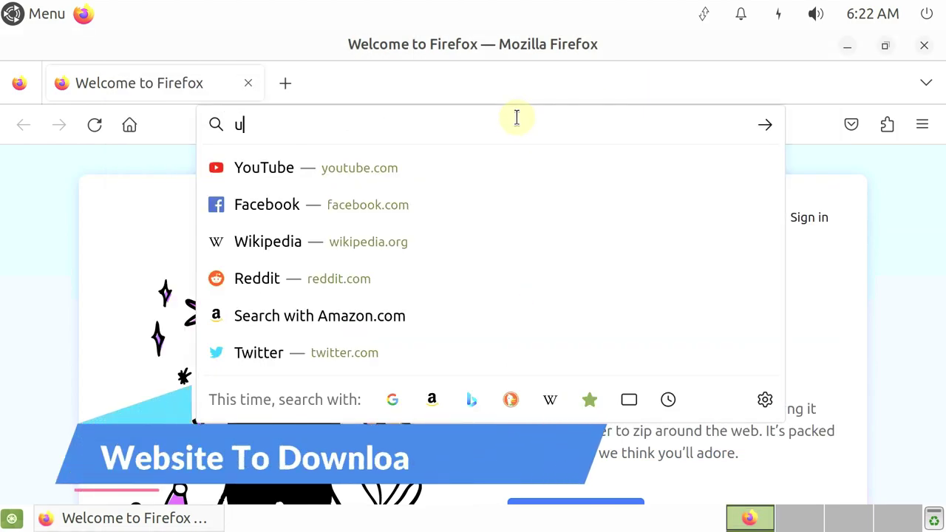
text(ubuntu mate)
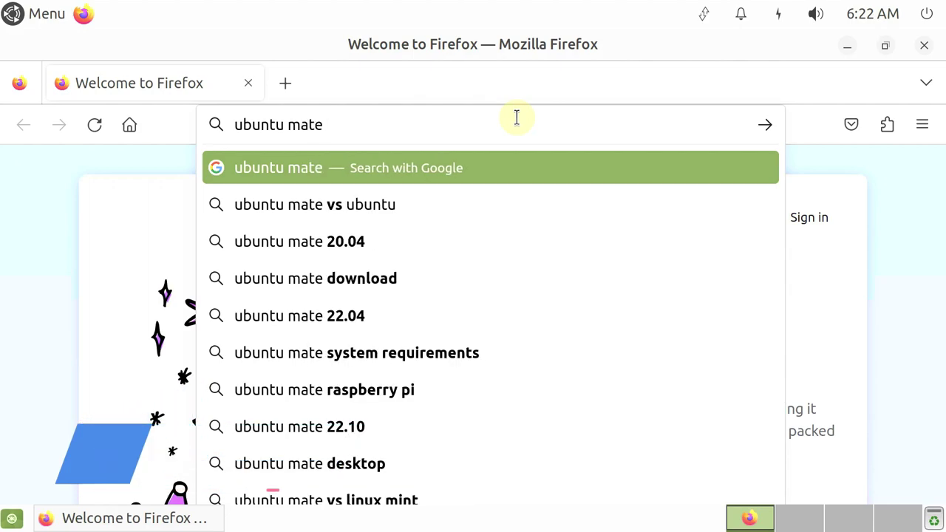
key(Down)
key(Down)
key(Down)
key(Down)
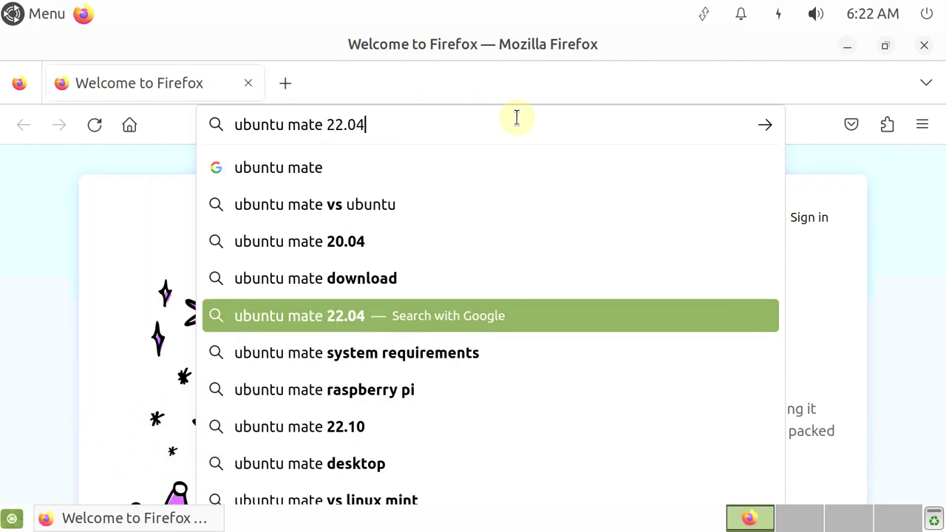
text(.2)
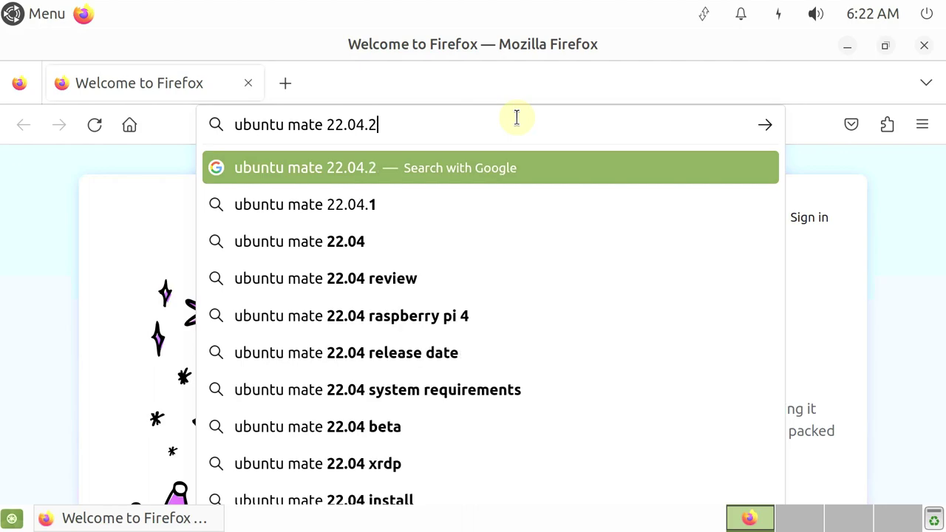
key(Return)
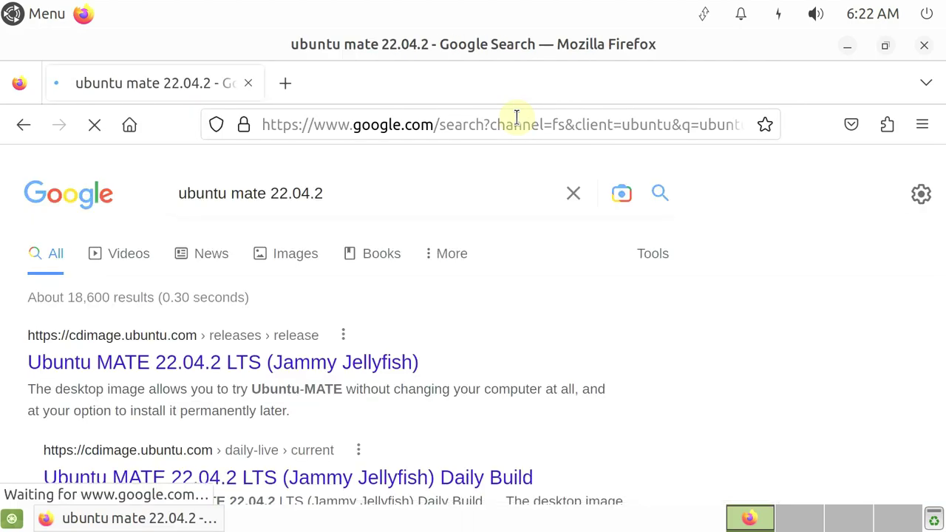
Open the Ubuntu MATE 22.04.2 LTS (Jammy Jellyfish) search result and review the beginning of the release page
scroll(437, 342, down, 2)
click(346, 249)
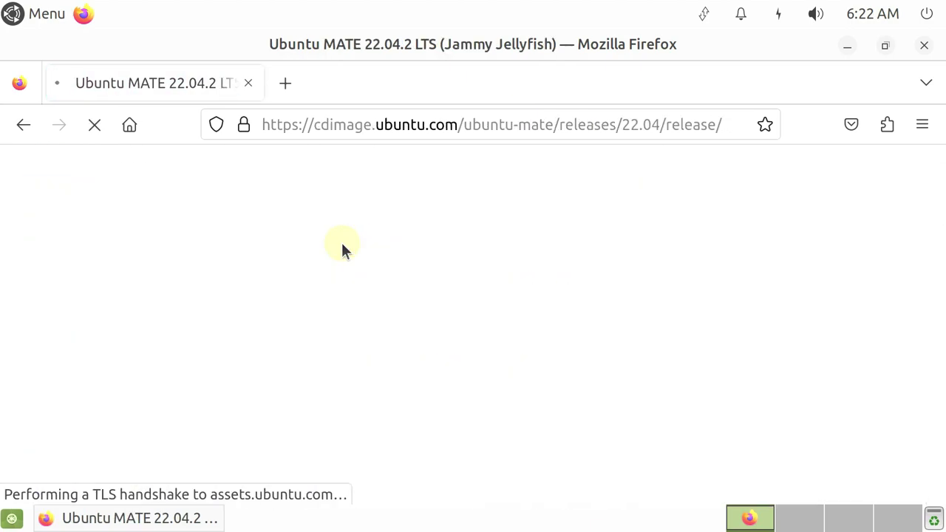
scroll(341, 249, down, 2)
scroll(341, 249, up, 2)
drag(25, 255, 580, 275)
drag(898, 220, 895, 251)
Find ubuntu-mate-22.04.2-desktop-amd64.iso in the release file list and highlight its name, date and size
scroll(896, 255, down, 3)
scroll(882, 255, down, 8)
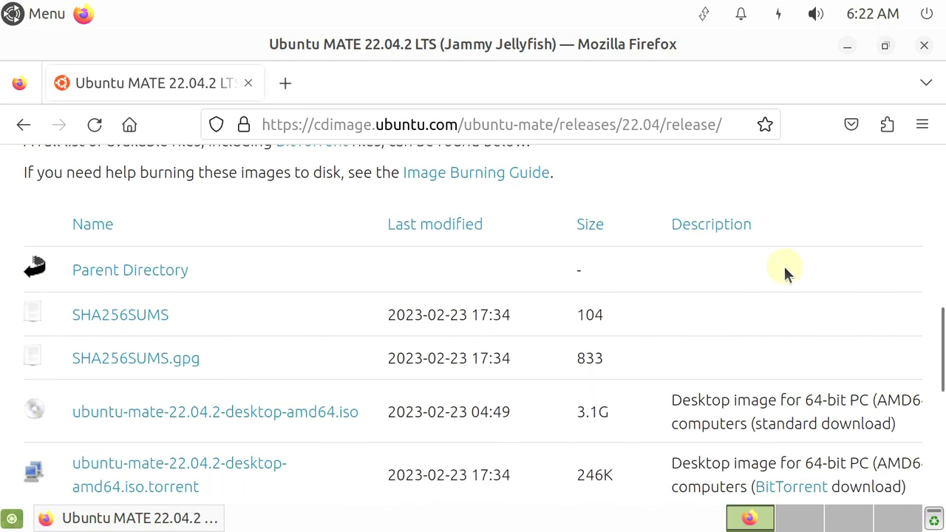
scroll(739, 278, up, 1)
scroll(643, 295, up, 1)
drag(484, 289, 63, 297)
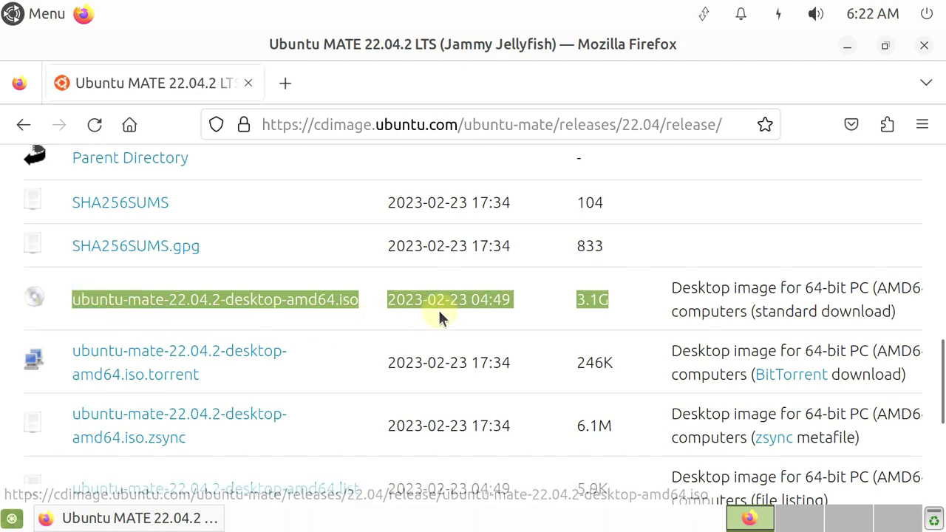
Start downloading ubuntu-mate-22.04.2-desktop-amd64.iso, check its progress and cancel the download
click(246, 302)
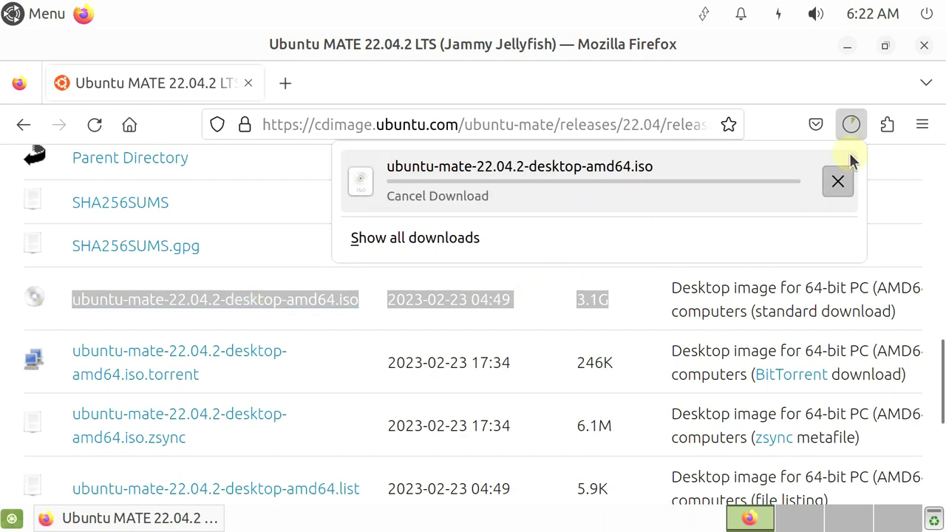
click(851, 124)
click(851, 124)
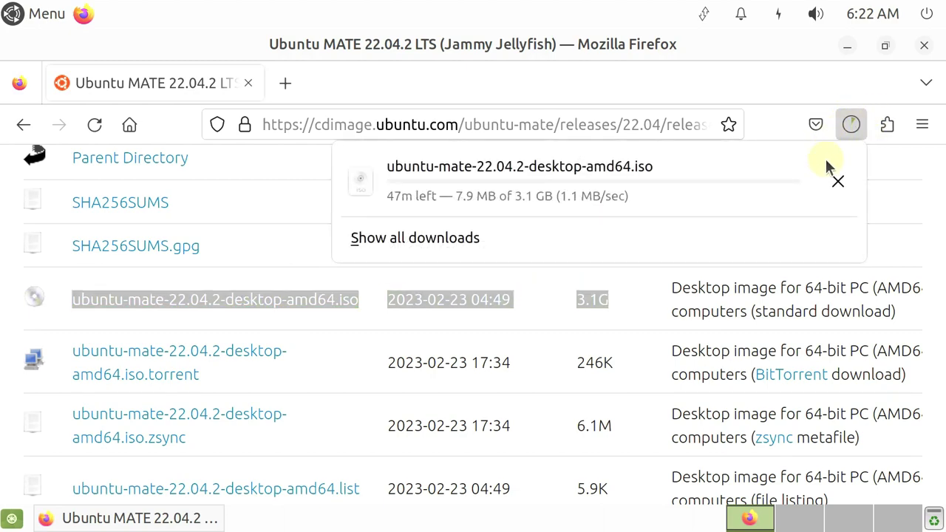
click(836, 178)
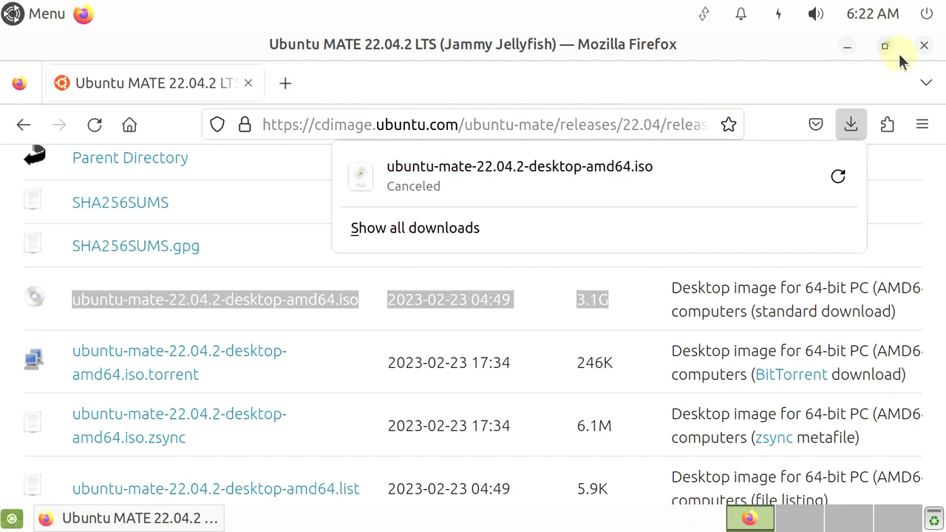
Review the About Firefox information again and close the browser
click(921, 124)
scroll(740, 414, down, 3)
click(725, 427)
click(687, 371)
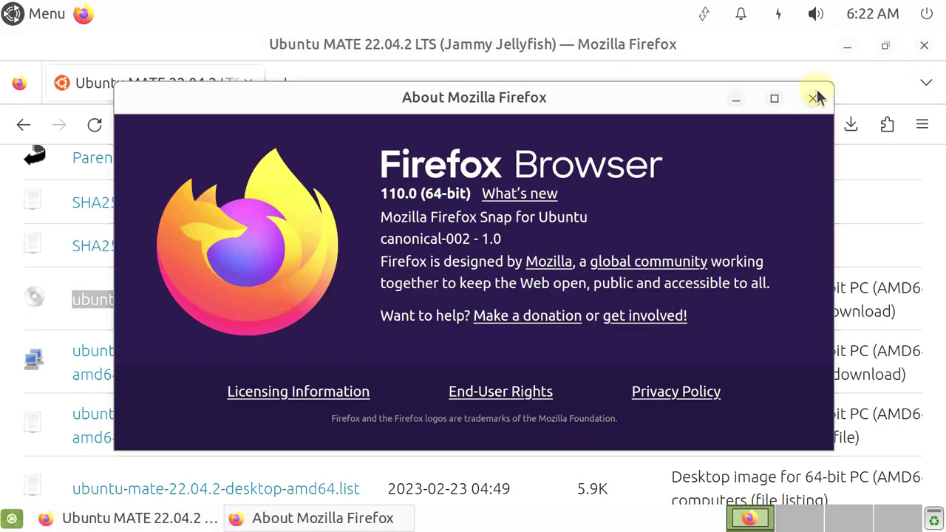
click(813, 99)
click(923, 46)
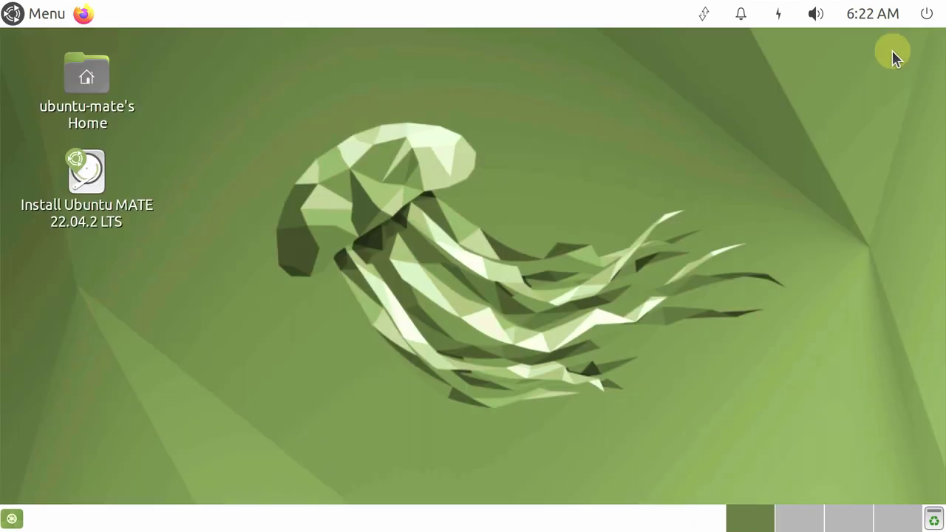
Browse the complete list of installed applications in the main menu down to its end
click(45, 15)
click(81, 131)
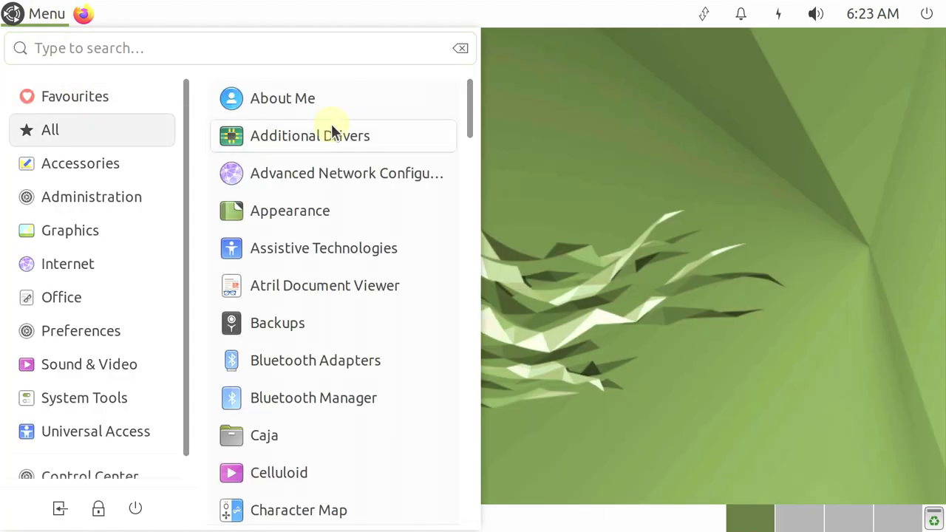
scroll(331, 126, down, 1)
scroll(331, 124, down, 10)
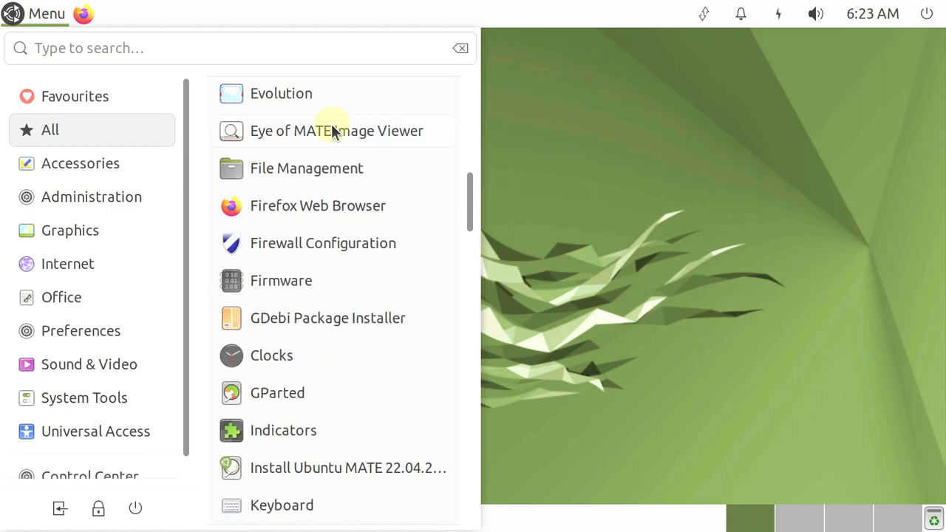
scroll(331, 123, down, 13)
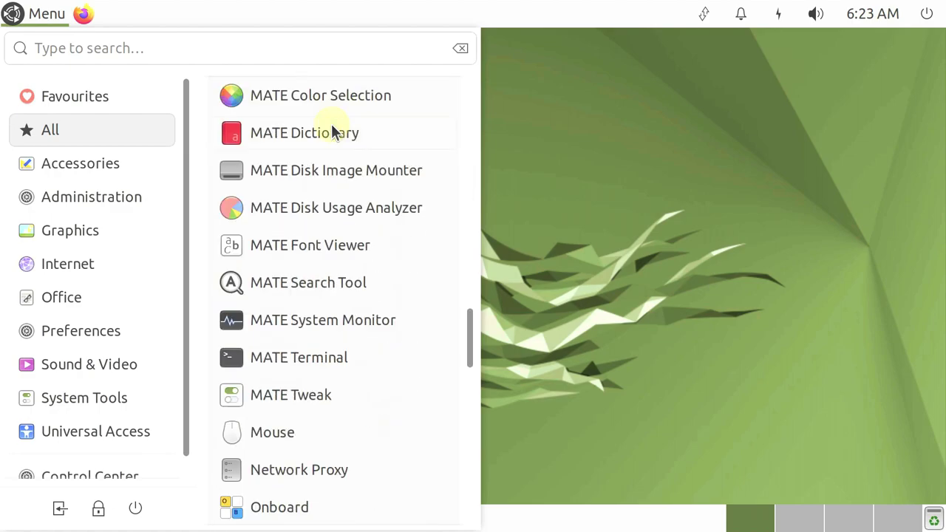
scroll(331, 123, down, 12)
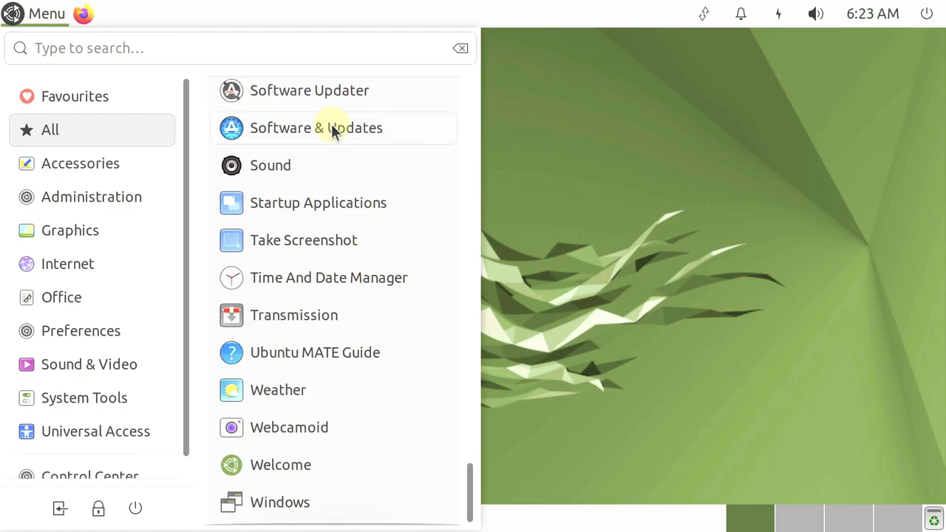
scroll(331, 125, up, 2)
scroll(331, 126, down, 2)
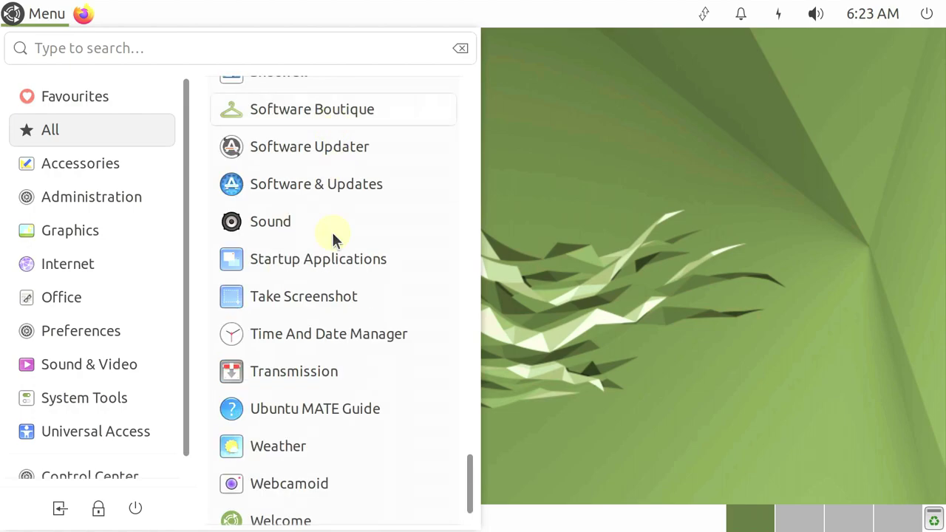
scroll(303, 495, down, 1)
Open the Welcome application, continue to its desktop layout options and switch the layout to Cupertino
click(305, 467)
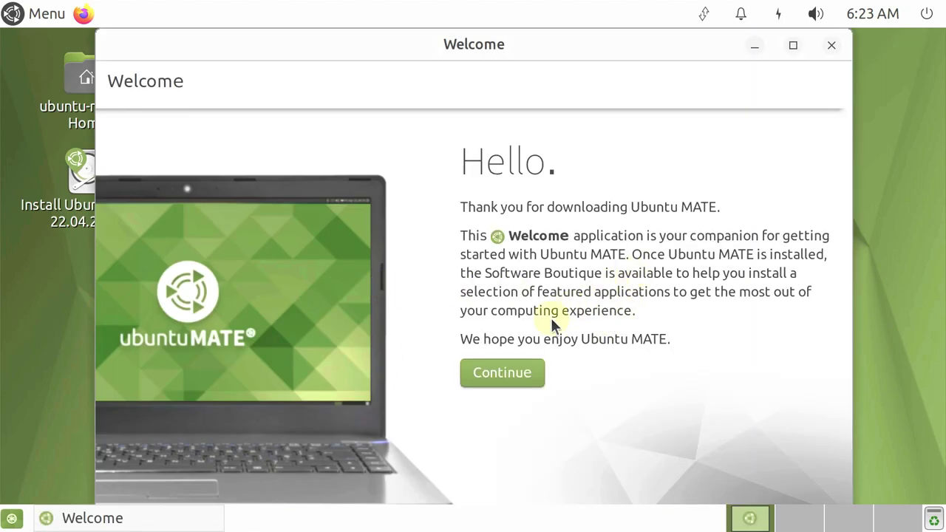
click(497, 370)
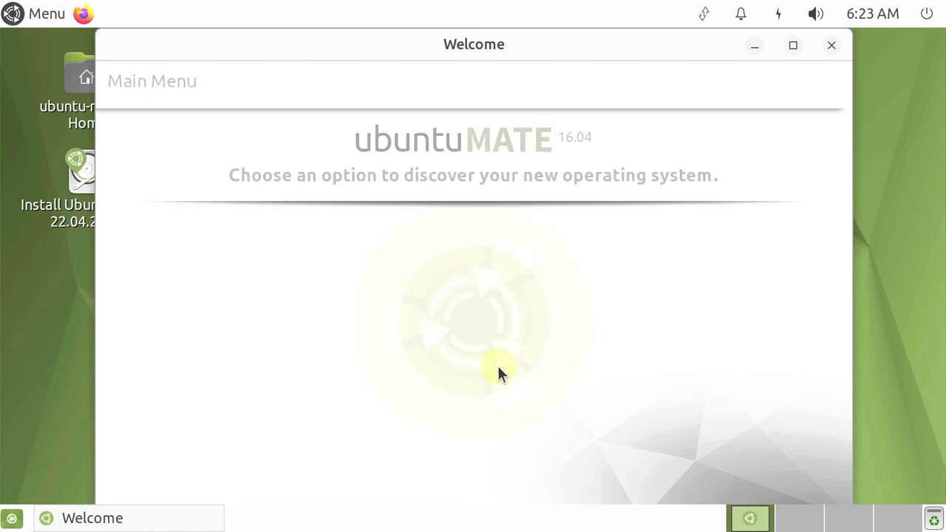
click(737, 462)
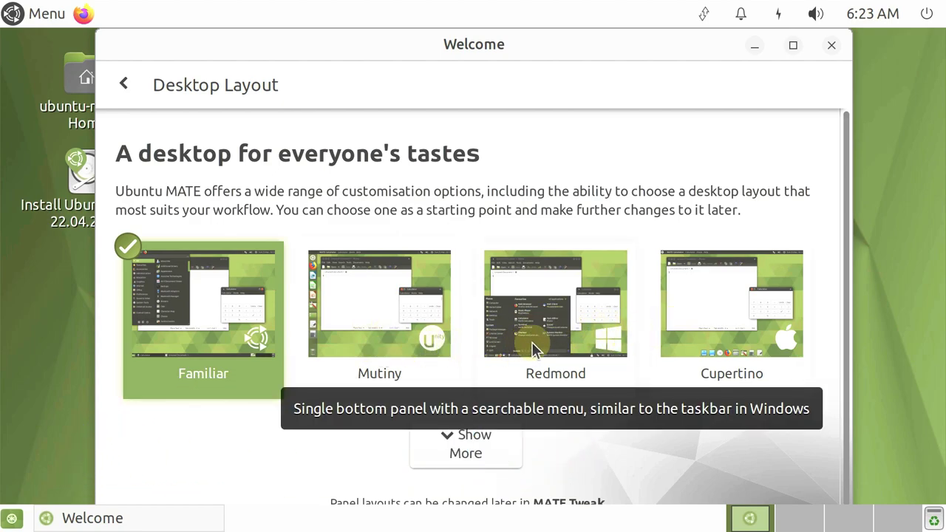
click(678, 344)
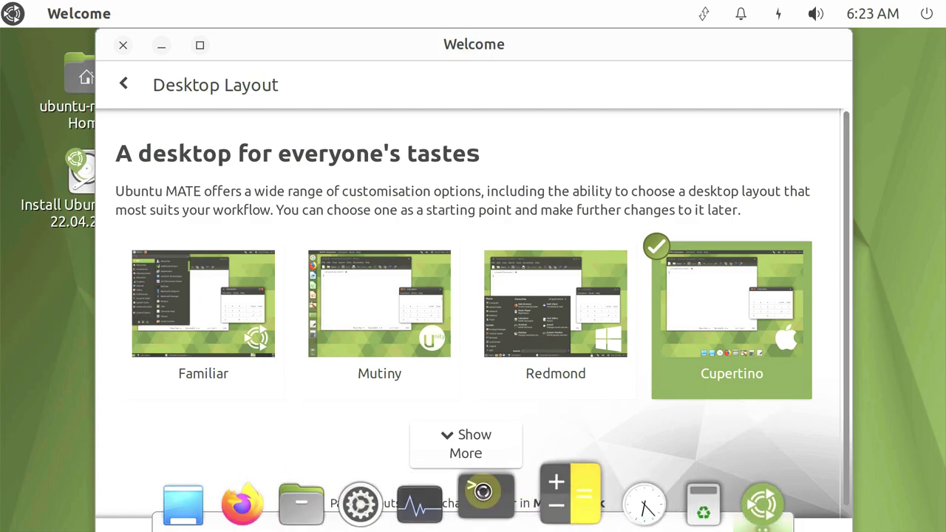
Show the additional desktop layouts, review Traditional, Contemporary and Pantheon, and return to the Welcome main menu
click(473, 444)
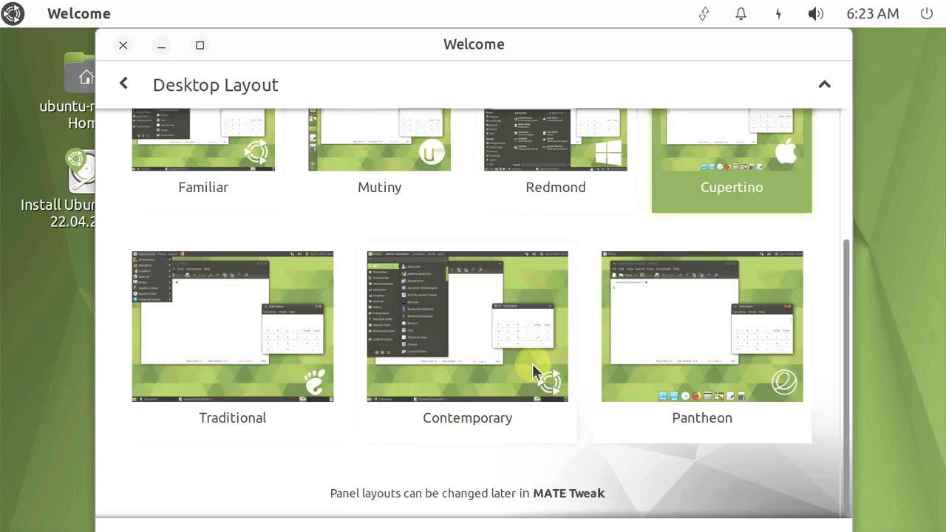
scroll(532, 366, up, 5)
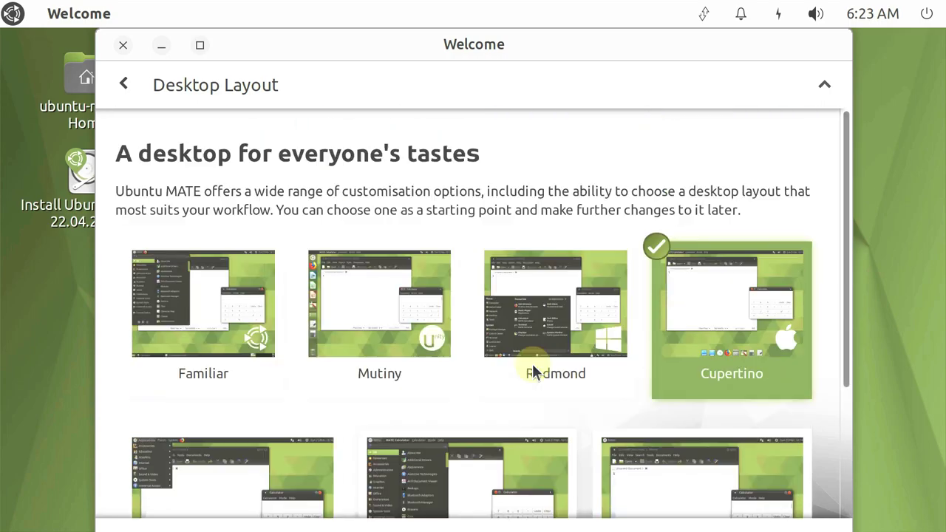
click(123, 88)
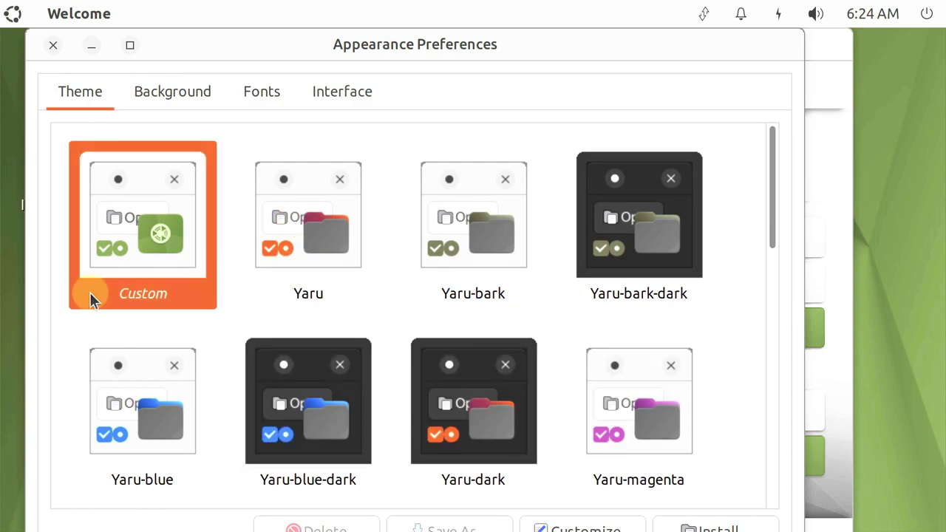
Browse the available backgrounds in Appearance Preferences and set the wallpaper to the tree in a green field
click(150, 105)
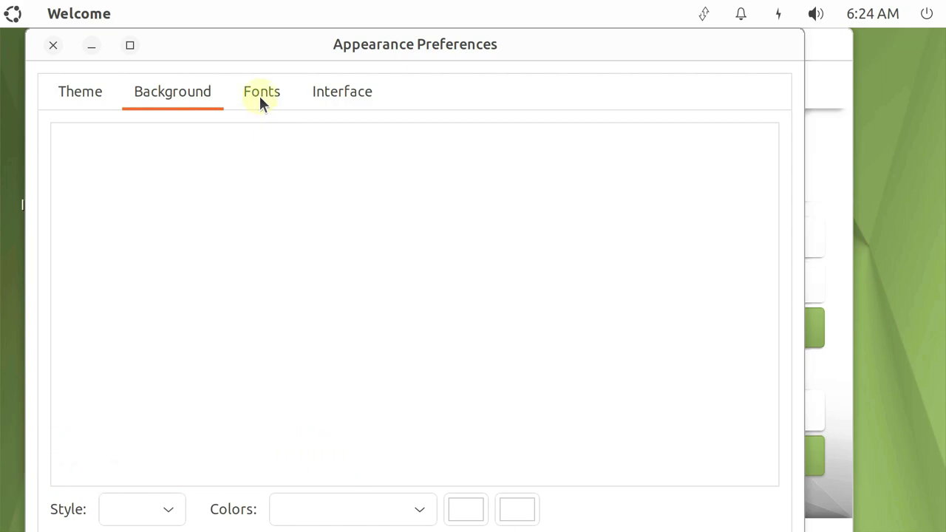
mouse_move(443, 522)
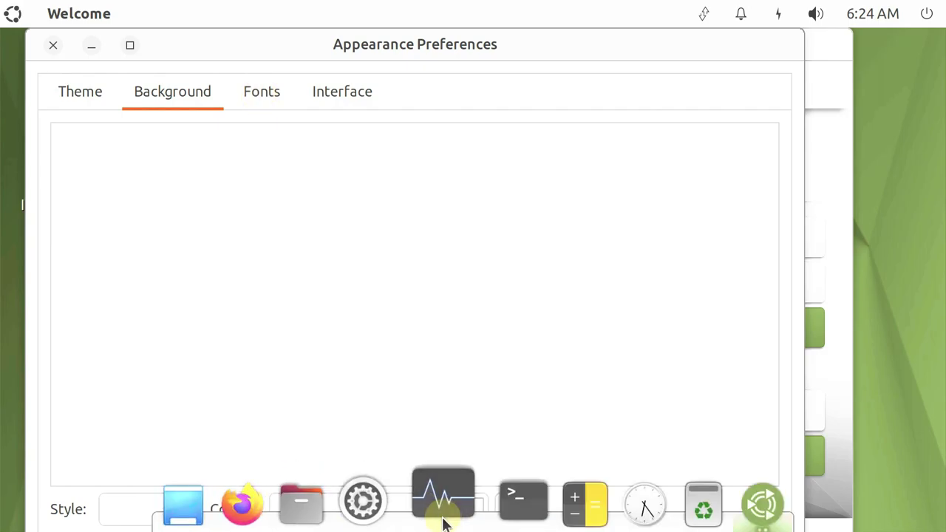
right_click(745, 516)
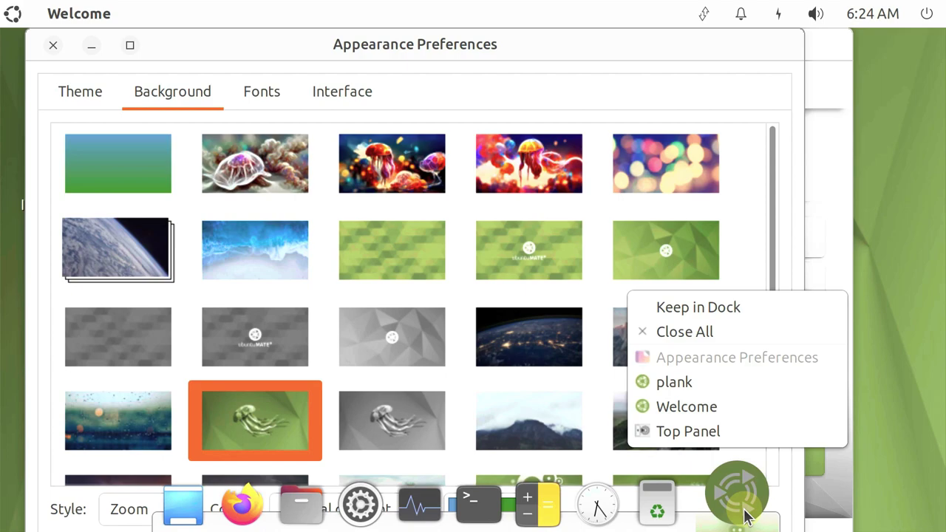
click(691, 44)
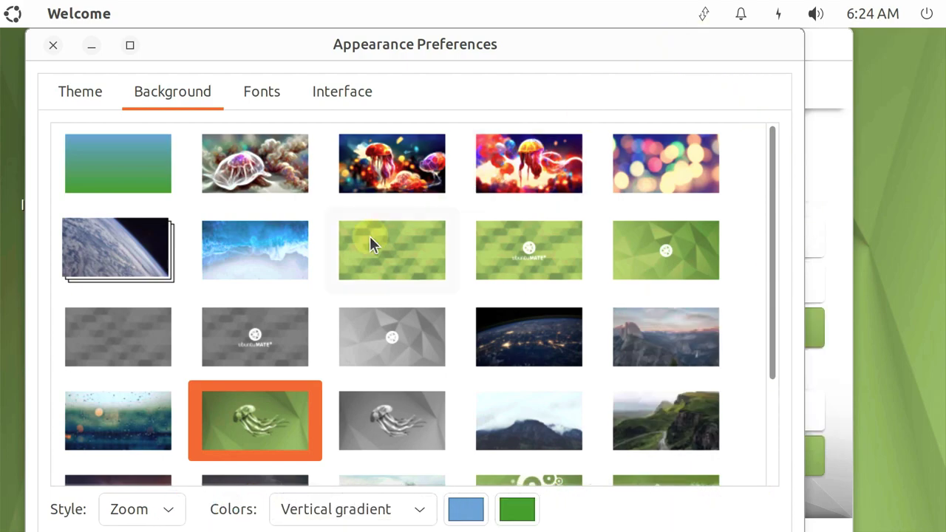
scroll(342, 263, down, 2)
scroll(342, 262, down, 1)
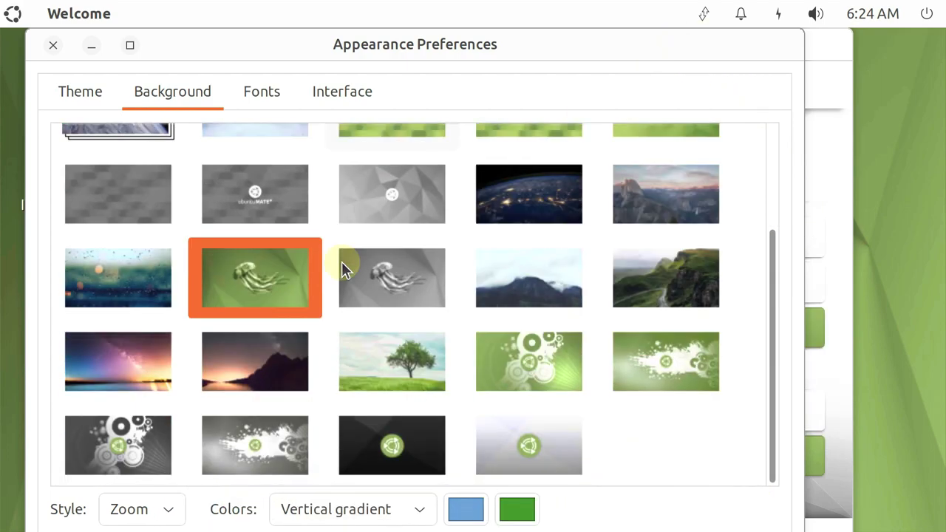
click(134, 355)
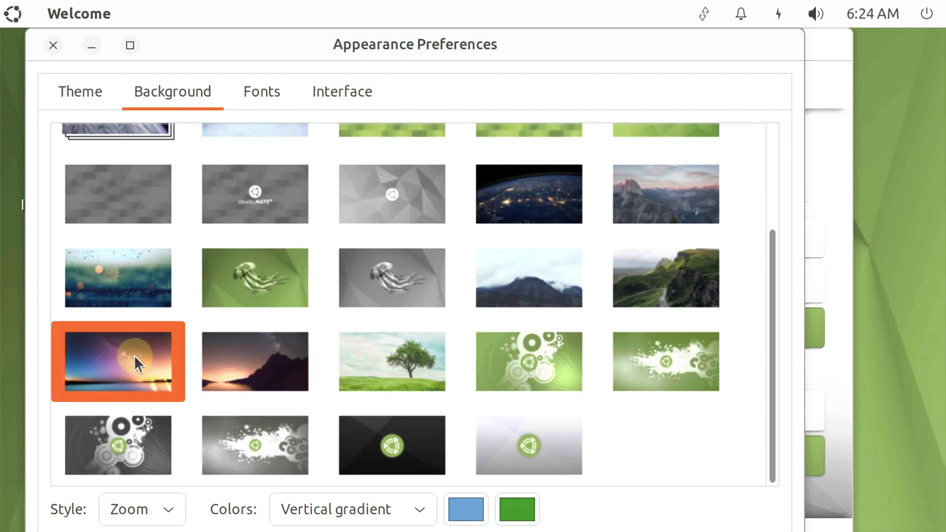
click(411, 348)
Check the font settings, close Appearance Preferences and decline to send the problem report
click(292, 89)
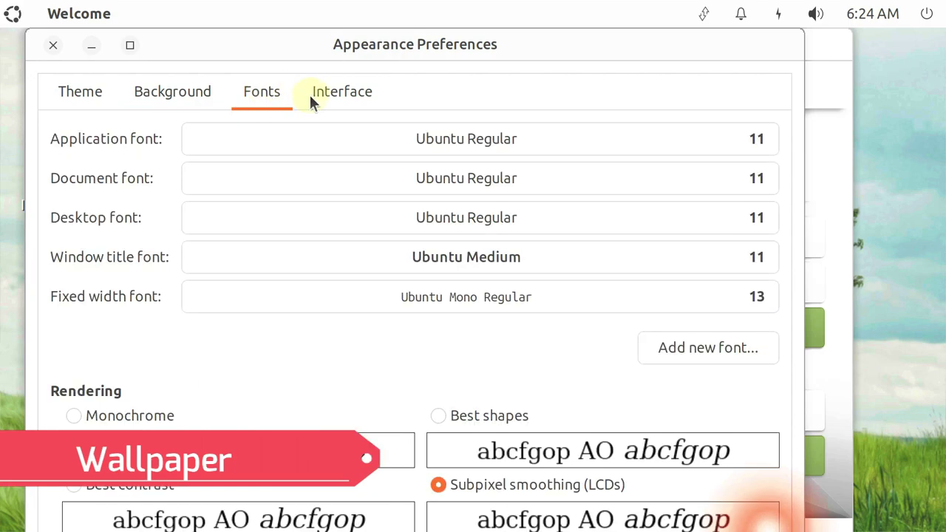
click(303, 93)
click(53, 46)
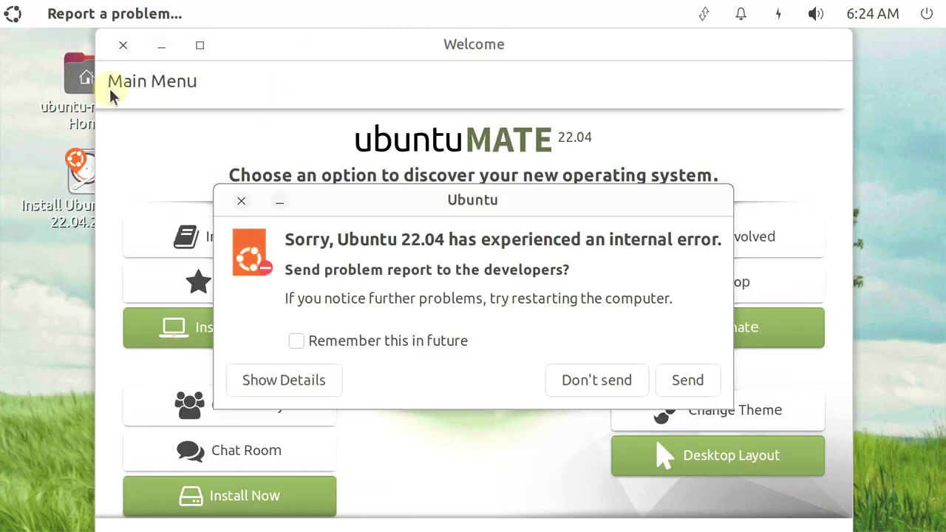
click(597, 381)
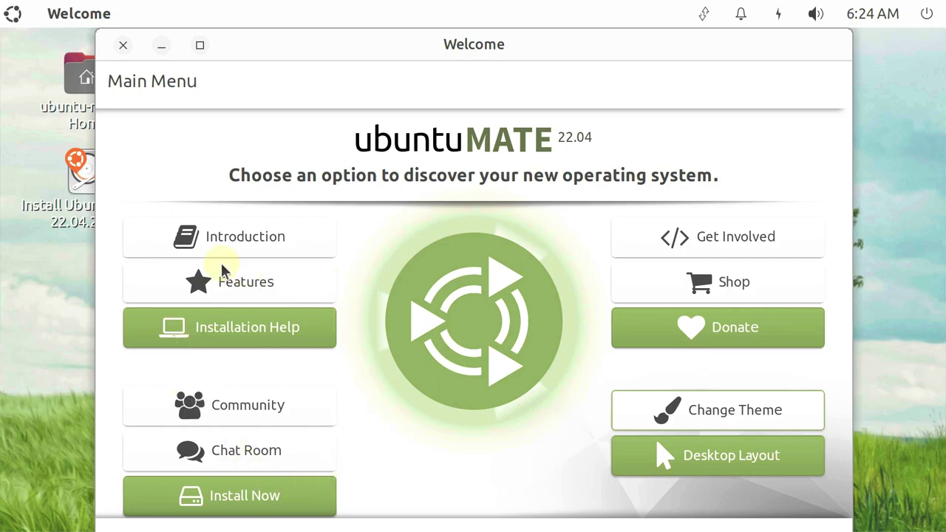
Open the home folder, view the About information of the Caja file manager, and close the file manager and Welcome windows
right_click(72, 93)
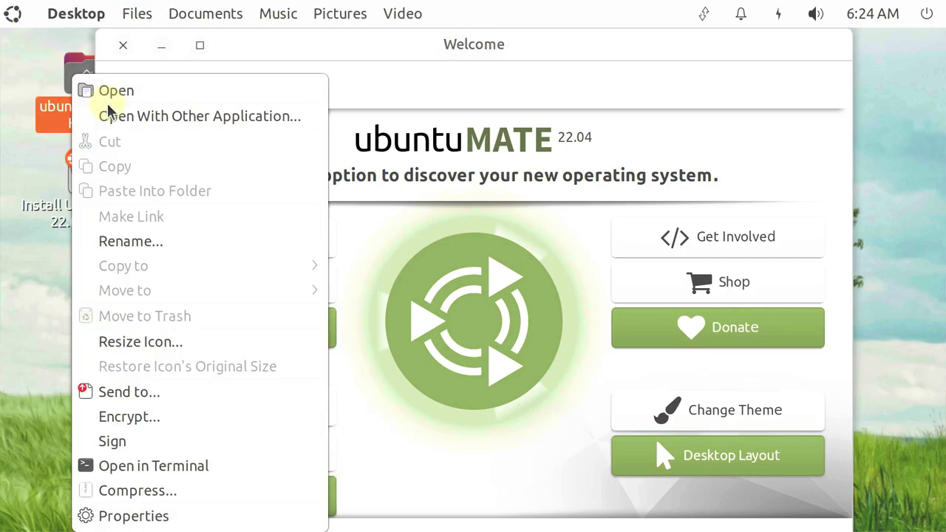
click(118, 101)
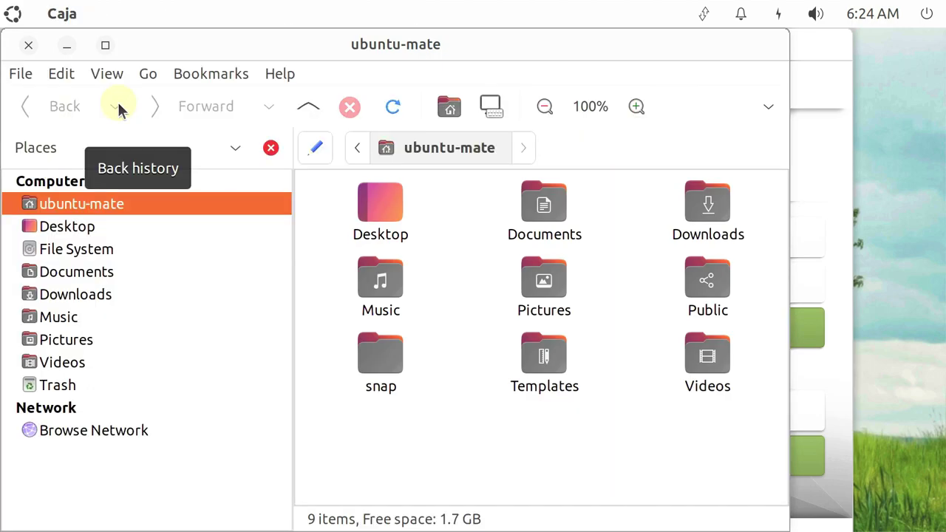
click(284, 77)
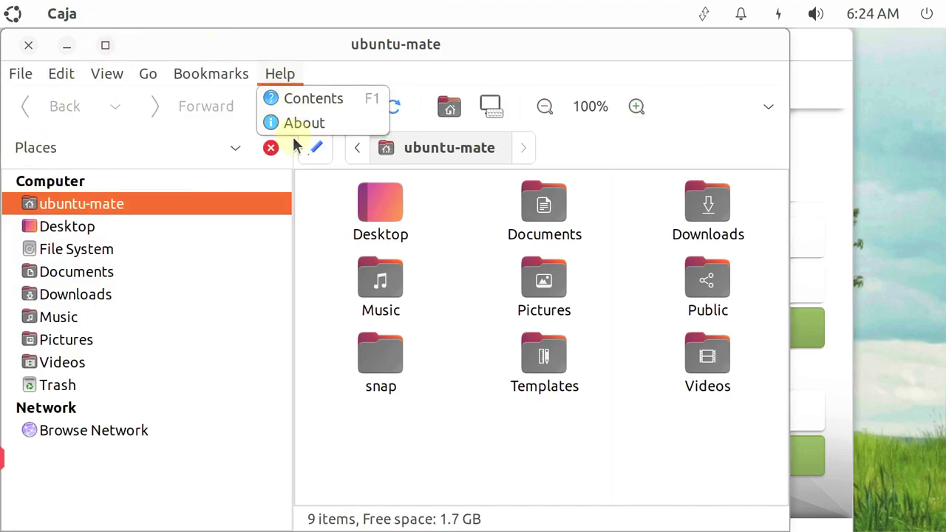
click(297, 121)
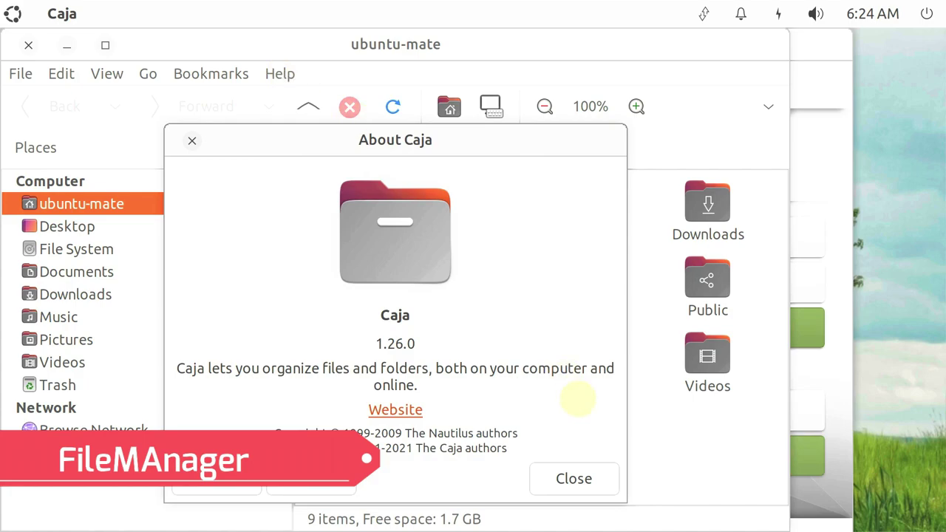
click(575, 479)
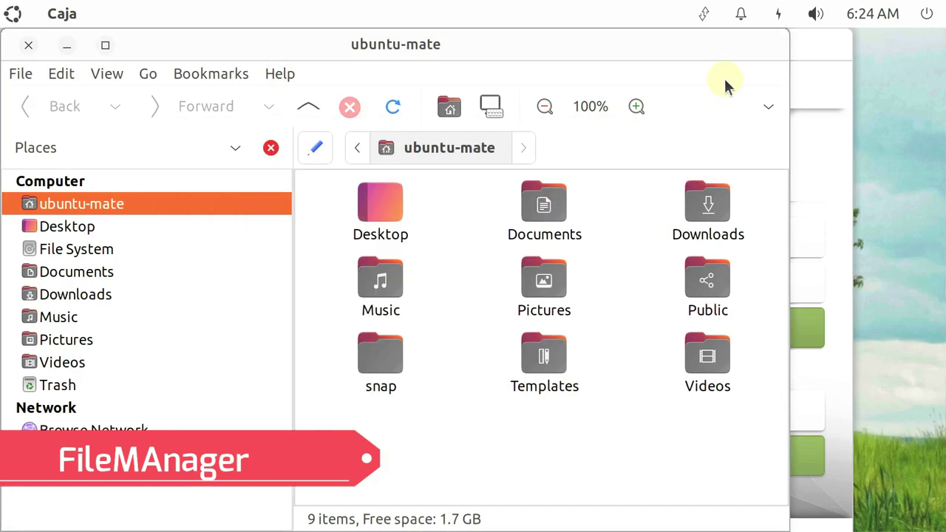
click(28, 46)
click(122, 46)
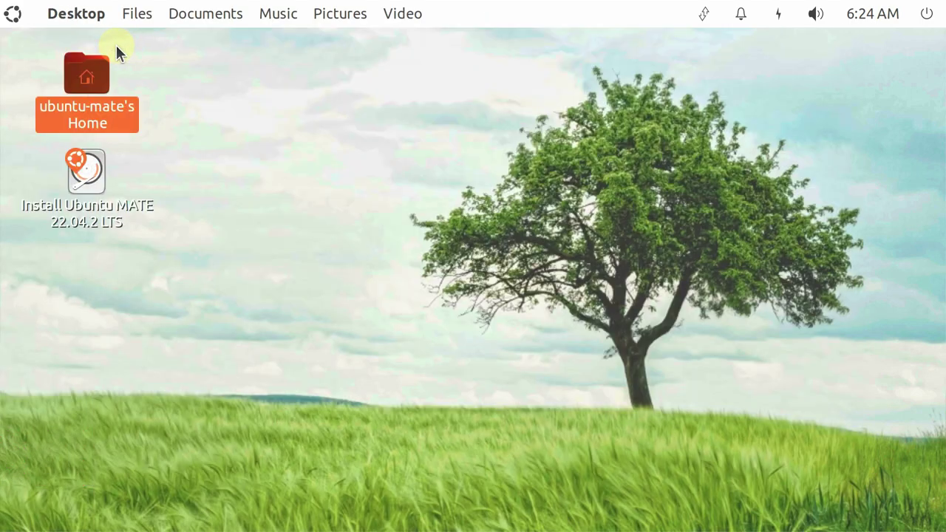
Open the full-screen application menu of the Cupertino layout and browse all applications
click(392, 16)
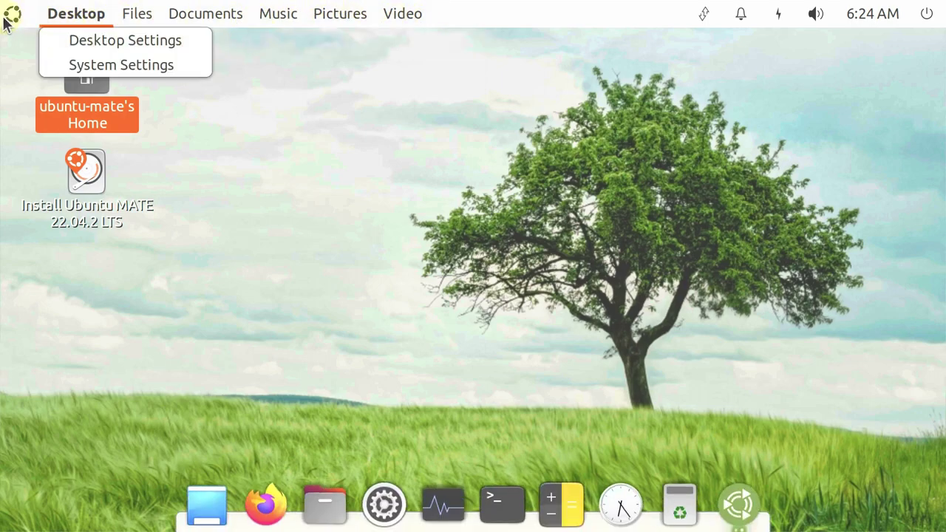
click(11, 20)
click(11, 20)
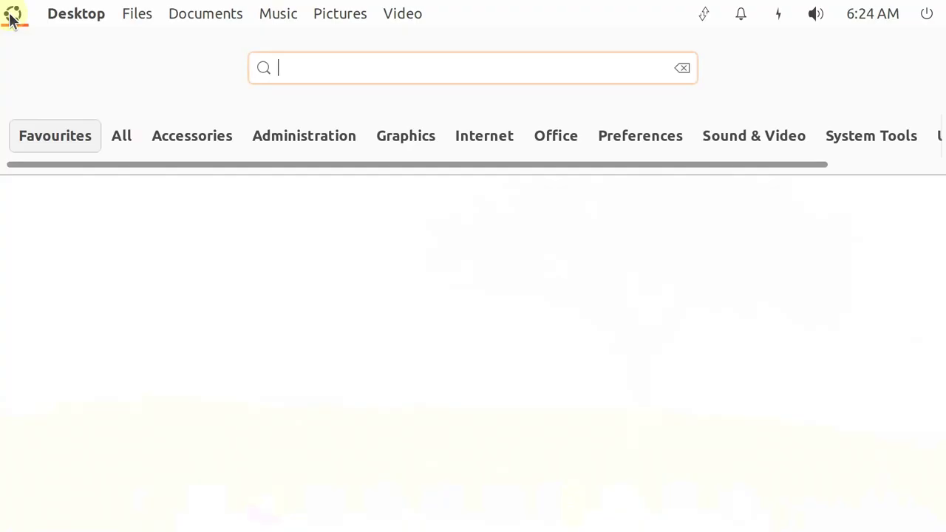
click(122, 140)
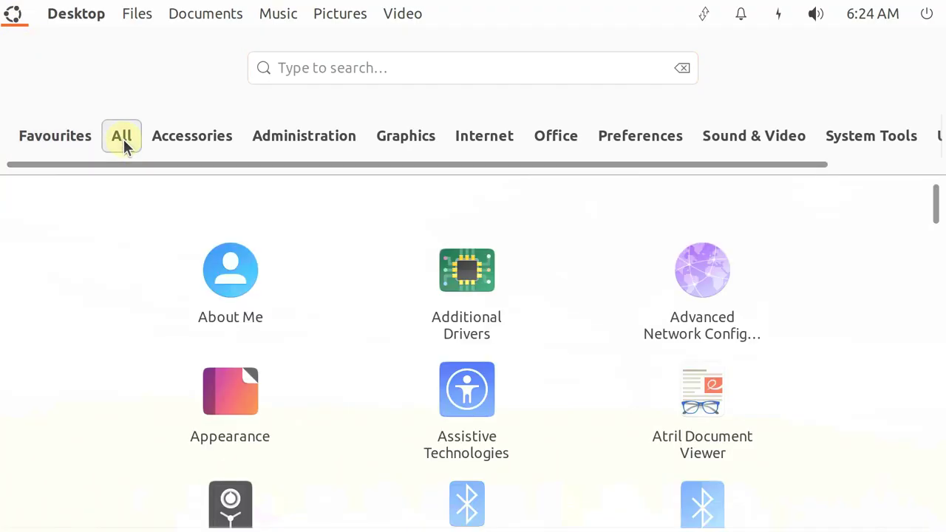
scroll(225, 285, down, 5)
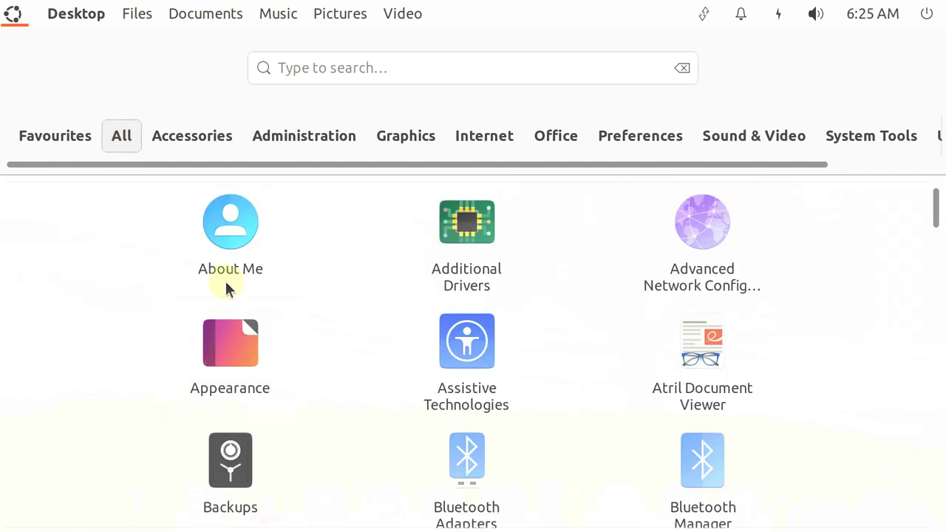
scroll(225, 281, down, 20)
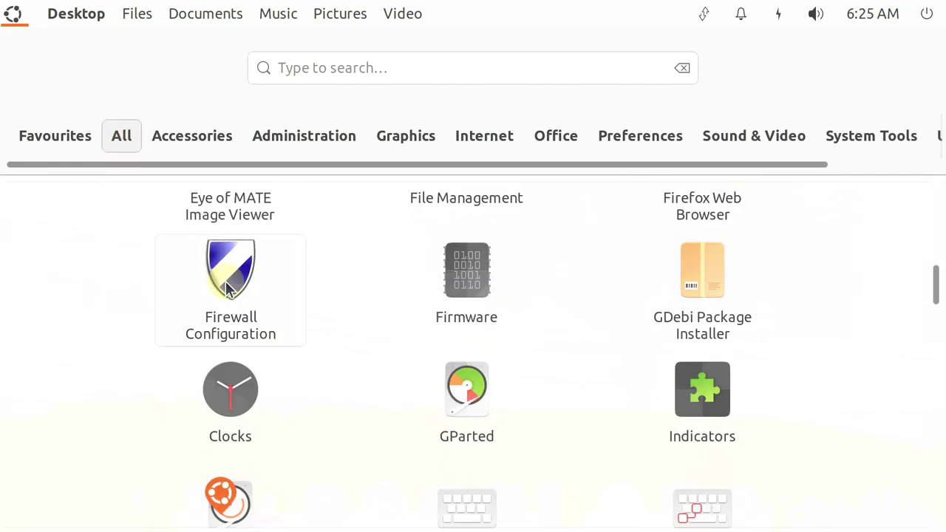
scroll(225, 289, down, 20)
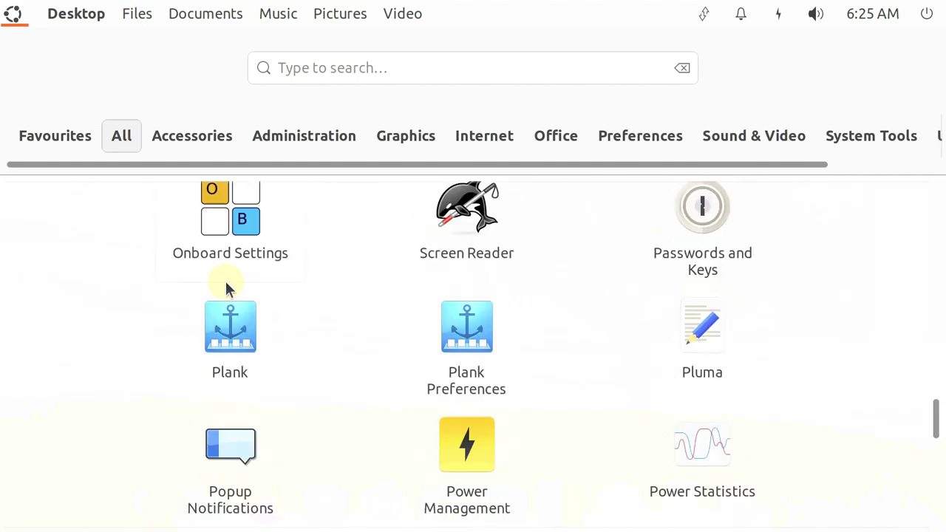
scroll(225, 279, up, 7)
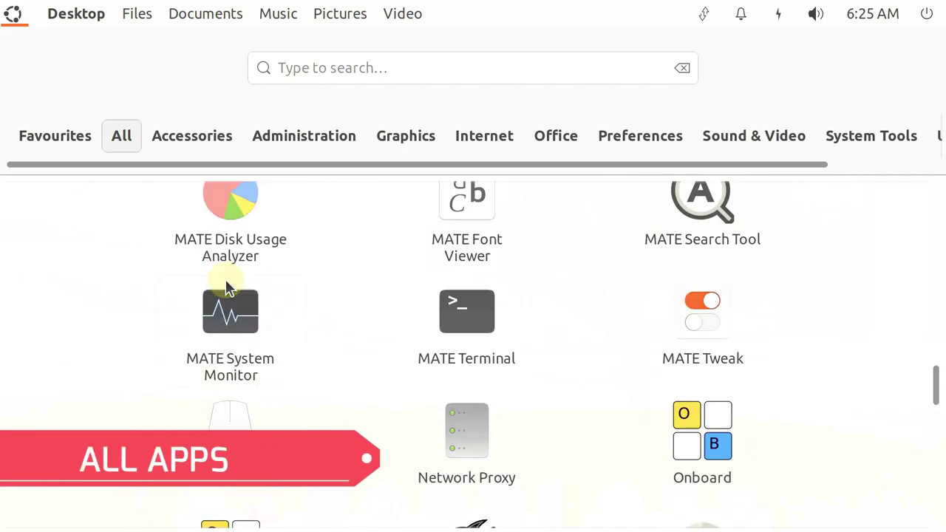
scroll(635, 341, down, 10)
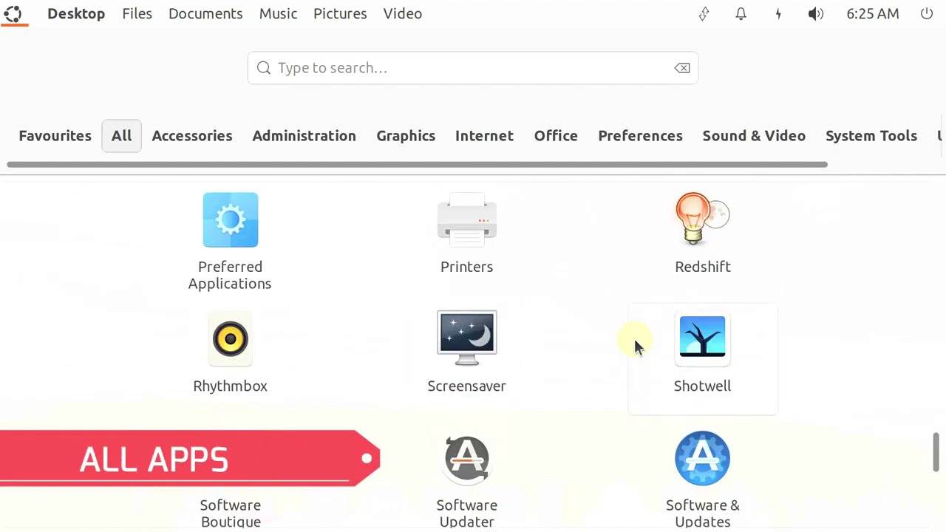
Open MATE Tweak from the list of all applications, check its Panel and Windows settings, and close it
scroll(634, 339, down, 2)
scroll(635, 339, up, 8)
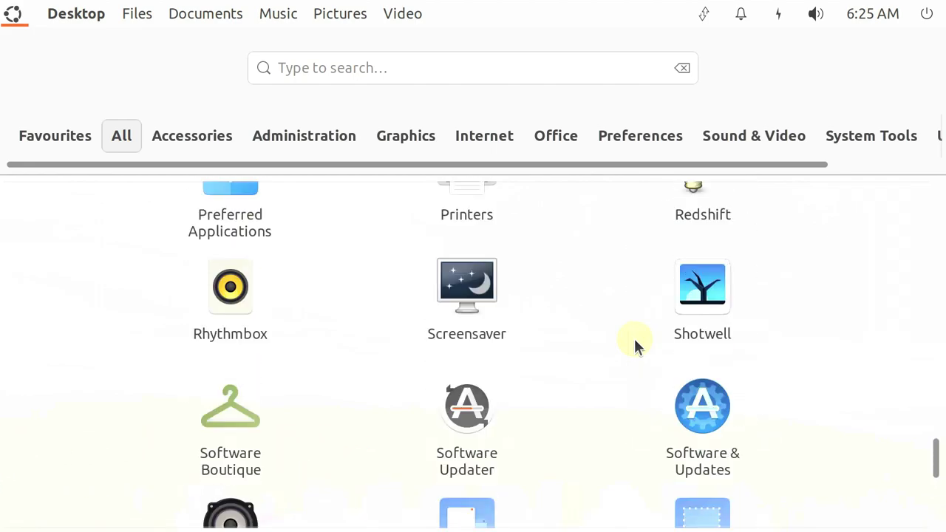
scroll(634, 338, up, 8)
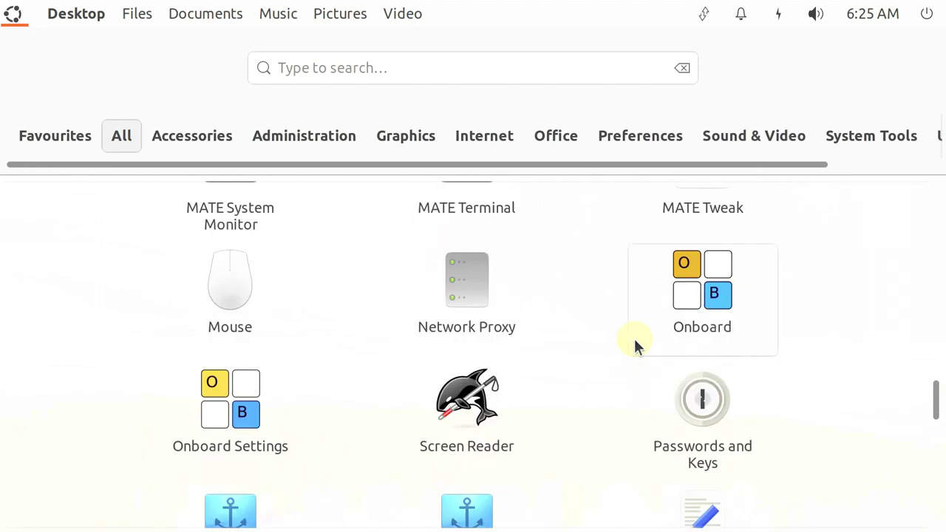
click(699, 348)
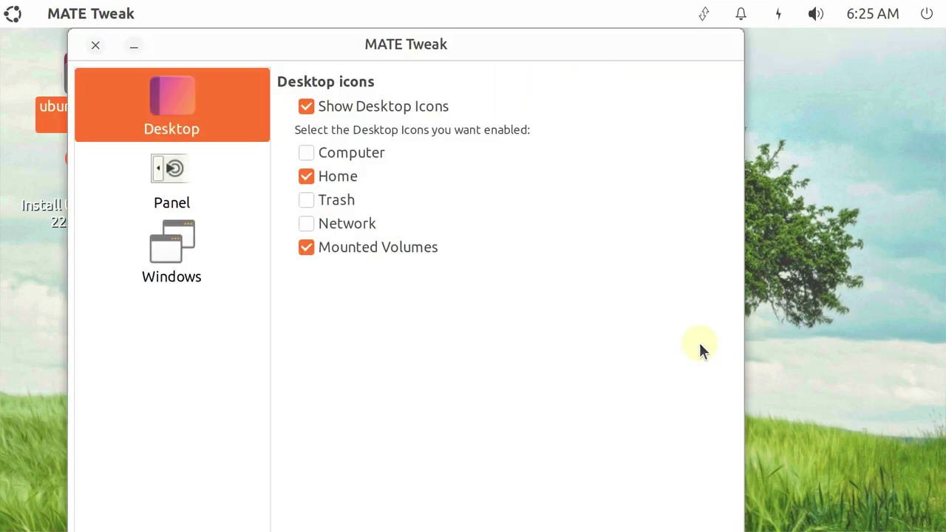
click(176, 207)
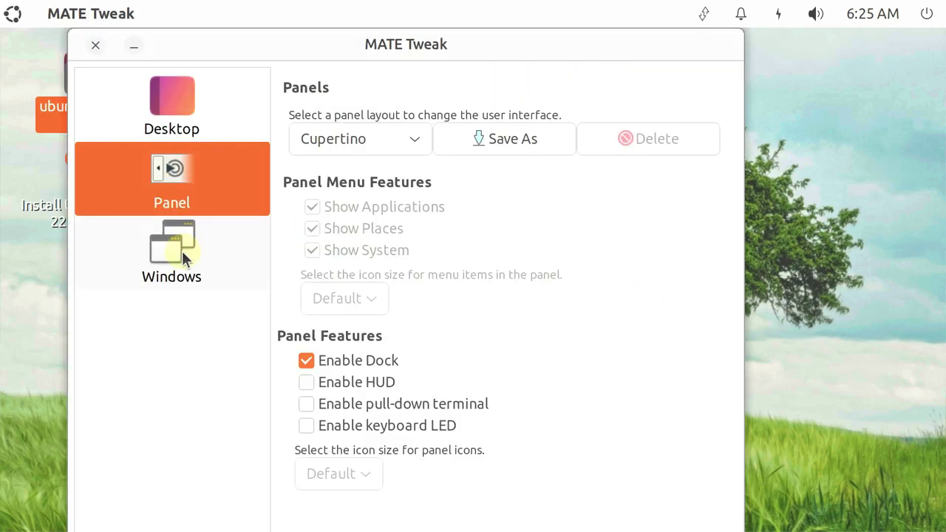
click(182, 251)
click(89, 46)
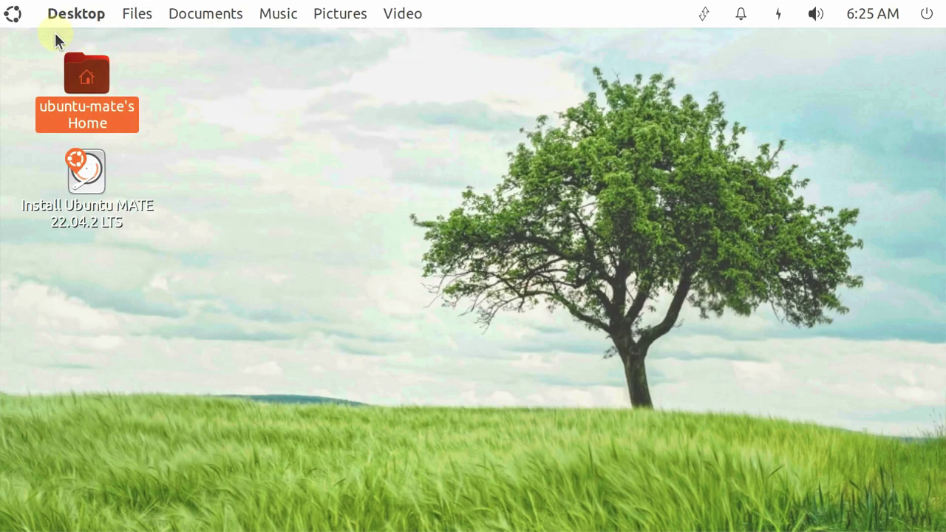
Browse the application menu's categories, including Administration, Graphics, System Tools, Sound & Video, Preferences and Office
click(12, 14)
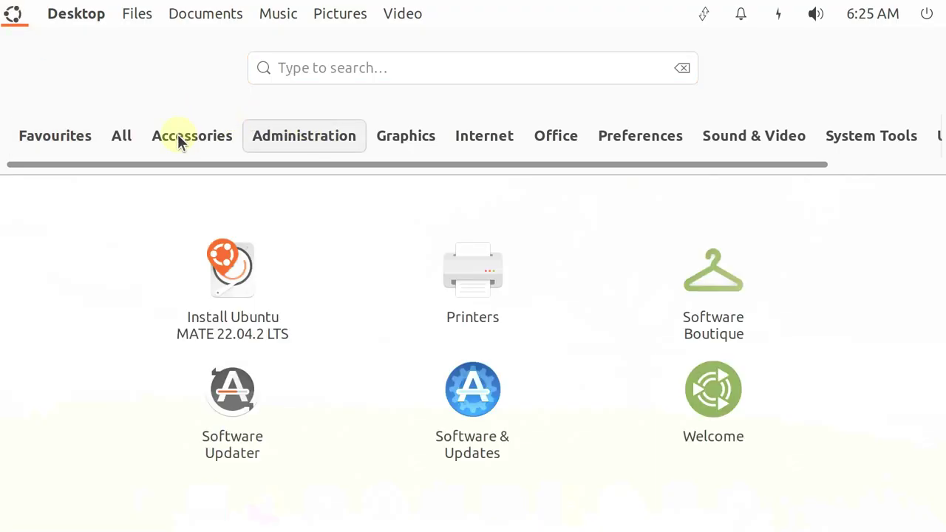
mouse_move(267, 144)
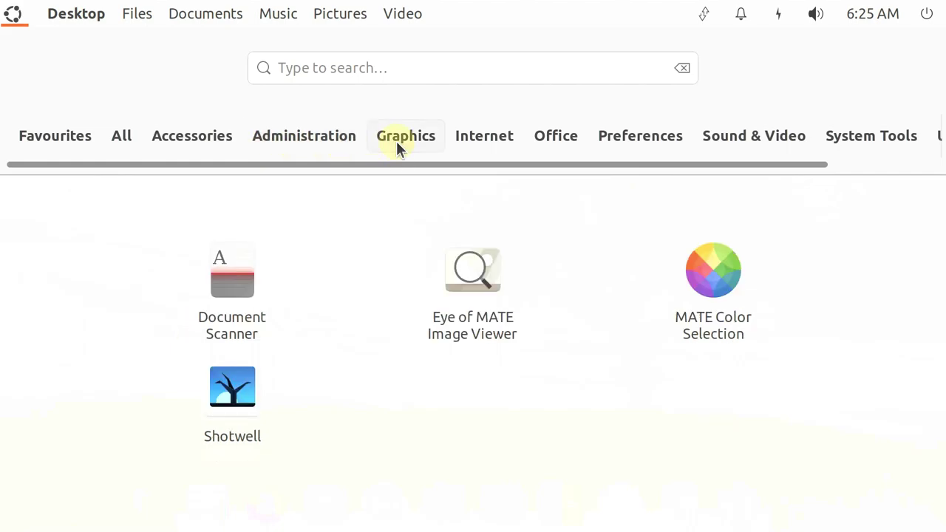
mouse_move(584, 143)
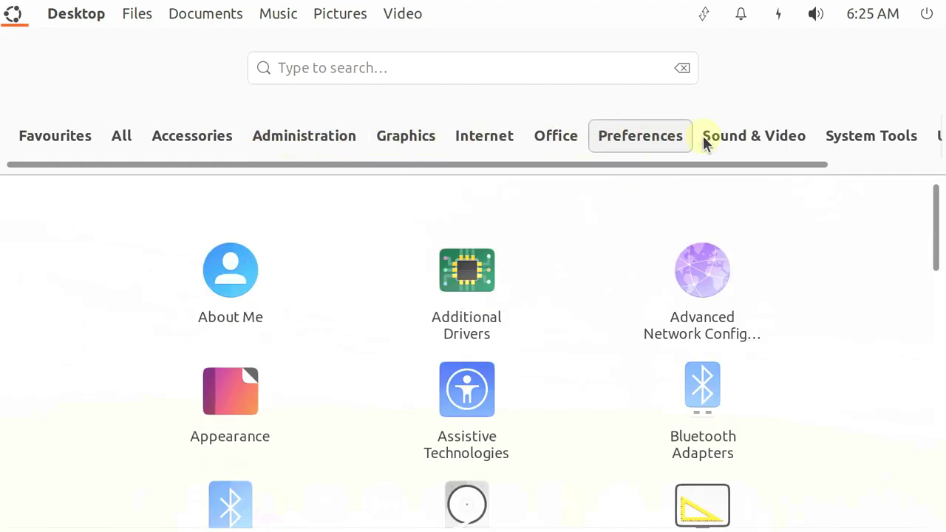
mouse_move(861, 137)
drag(822, 162, 934, 165)
mouse_move(776, 133)
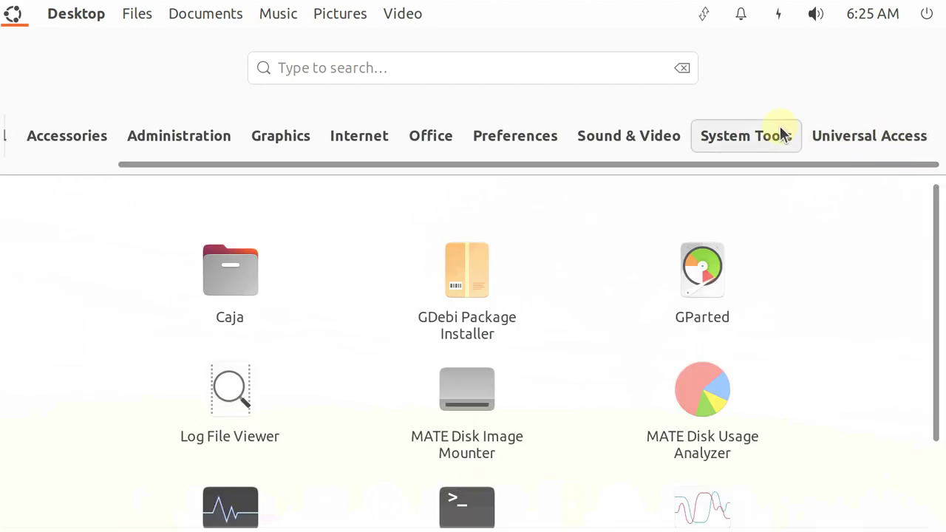
scroll(580, 353, down, 3)
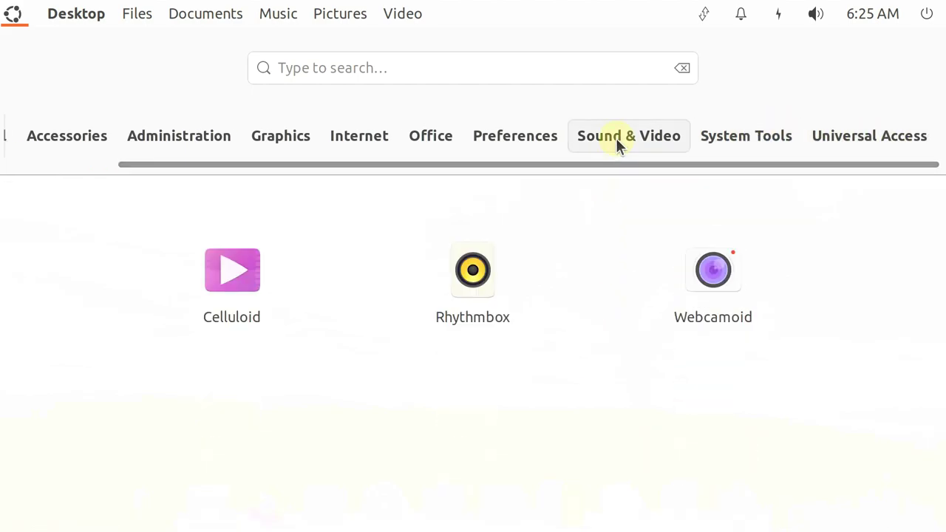
mouse_move(517, 143)
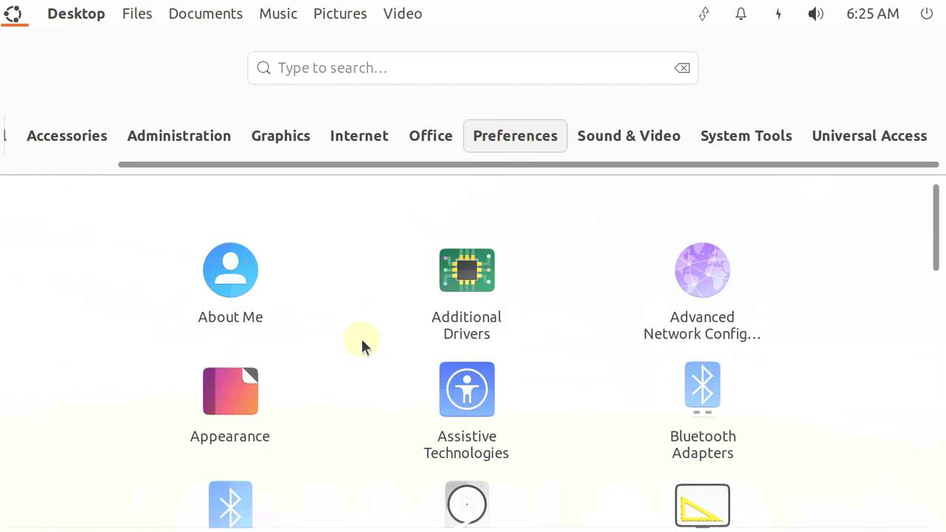
scroll(361, 338, down, 10)
scroll(360, 338, down, 2)
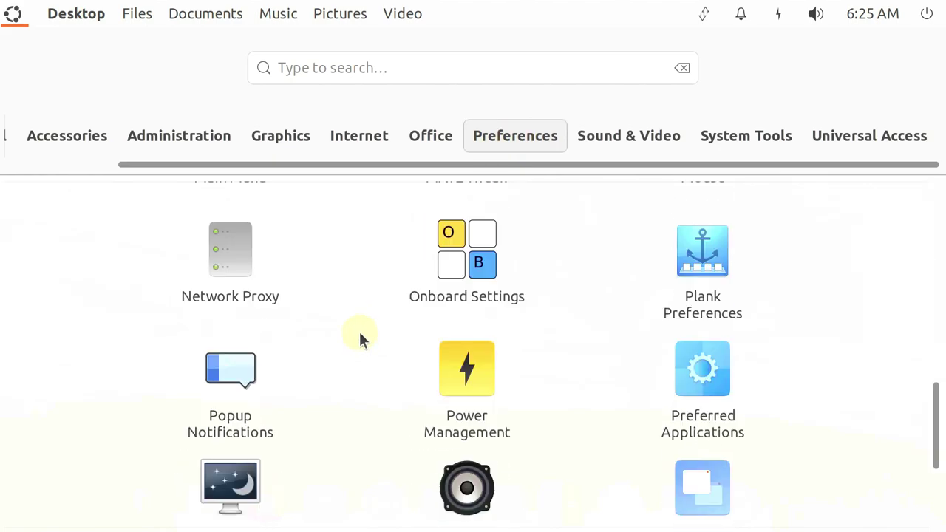
mouse_move(446, 146)
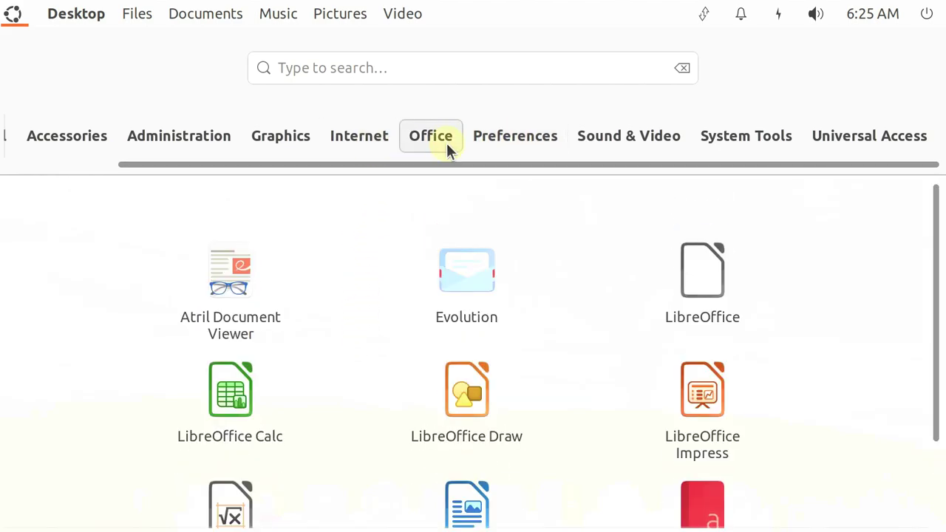
Launch LibreOffice Calc from the Office category and close it
click(264, 398)
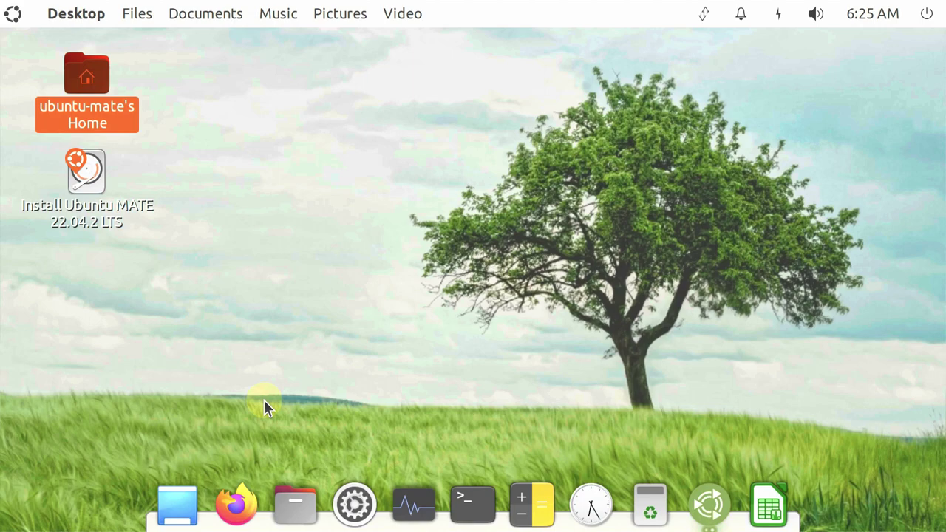
right_click(712, 510)
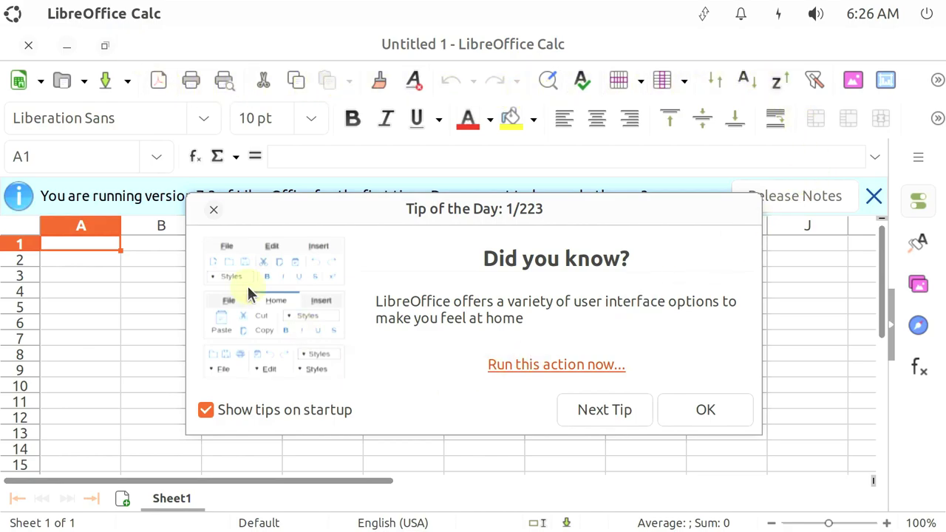
click(28, 45)
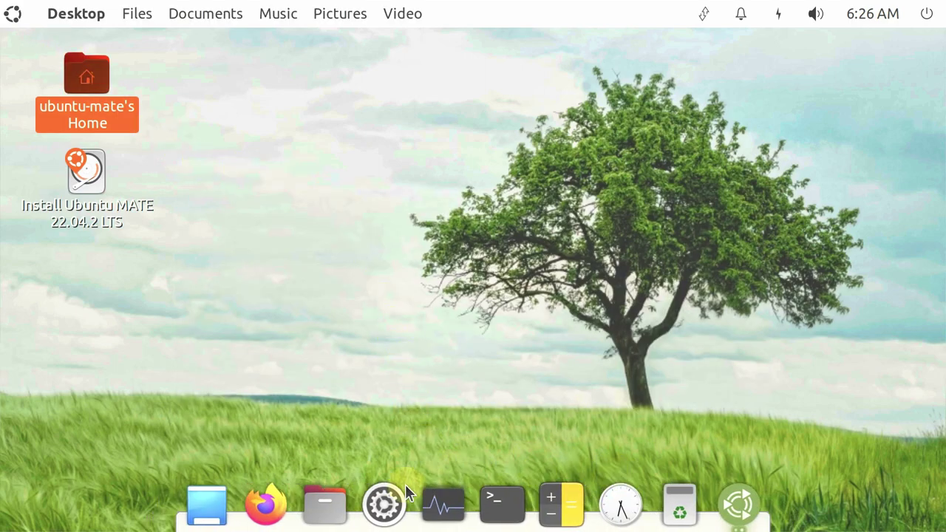
Reopen the application menu, look through all applications, and launch LibreOffice from the Office category
click(139, 15)
click(16, 20)
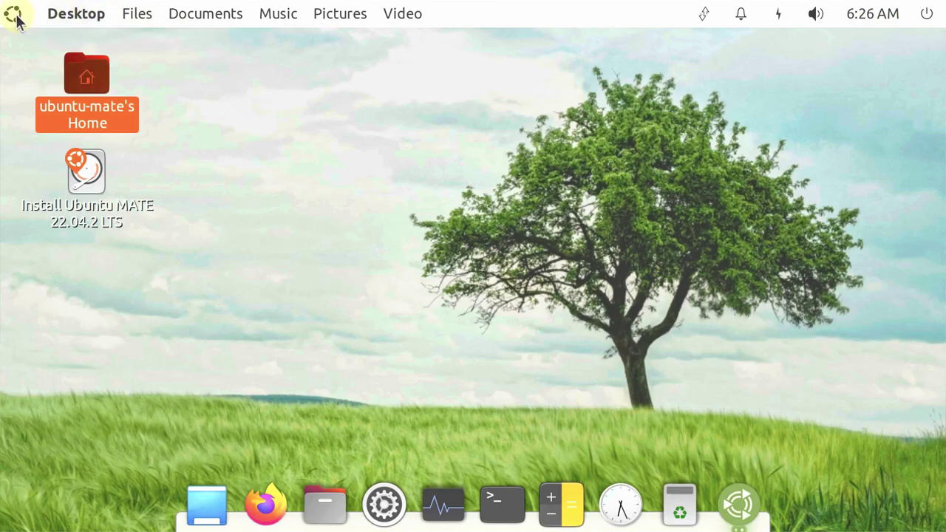
click(15, 16)
click(127, 127)
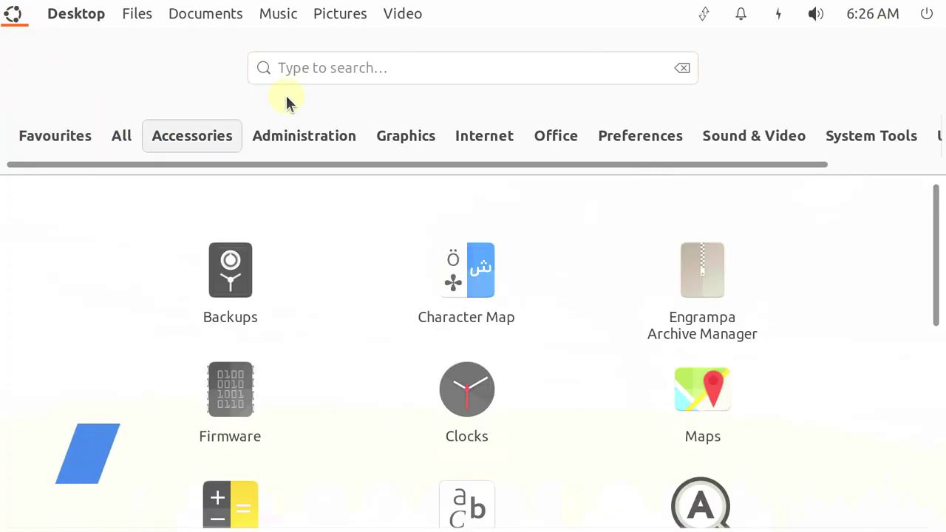
click(117, 136)
scroll(338, 194, down, 3)
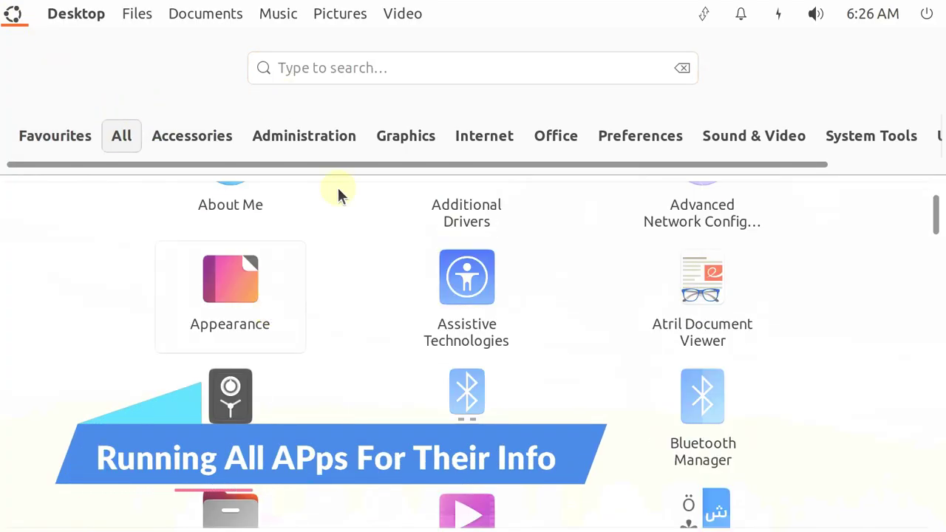
click(360, 74)
mouse_move(540, 141)
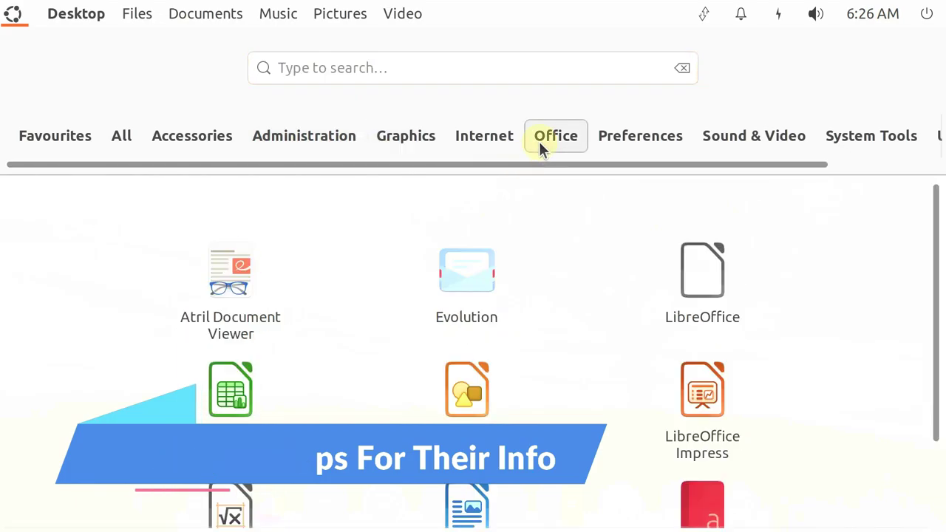
scroll(484, 281, down, 1)
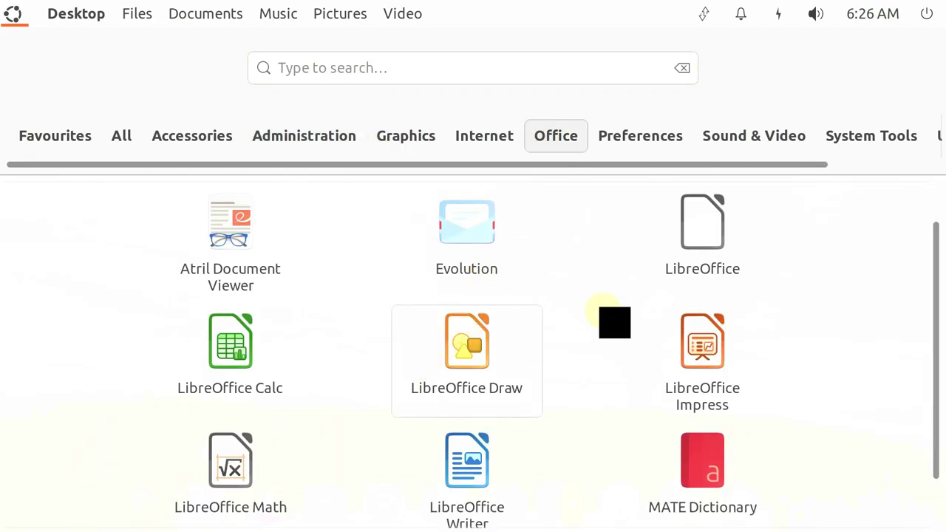
click(661, 264)
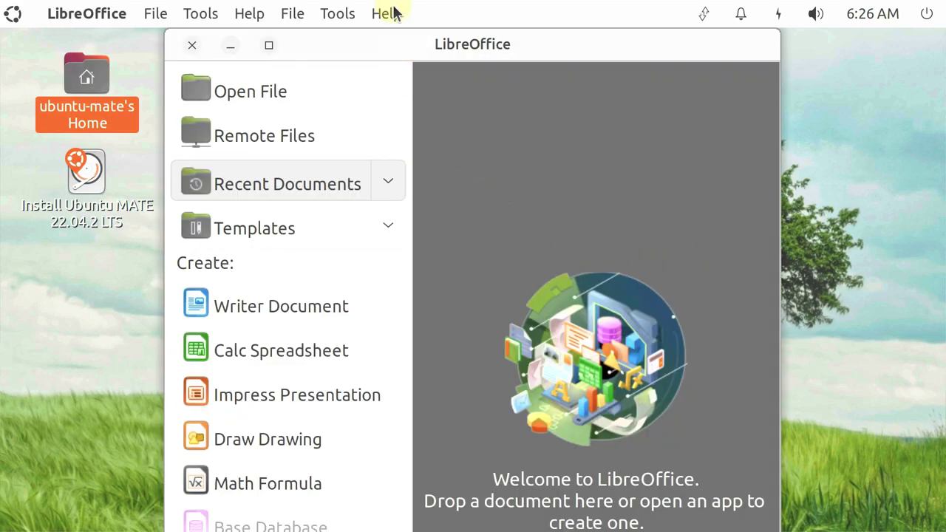
View the About LibreOffice version information, and close both the dialog and the LibreOffice window
click(384, 13)
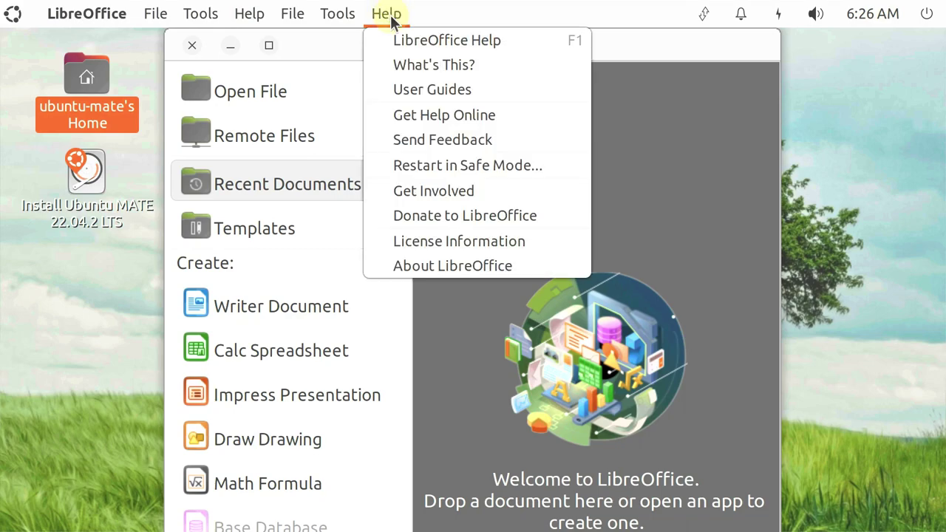
click(435, 254)
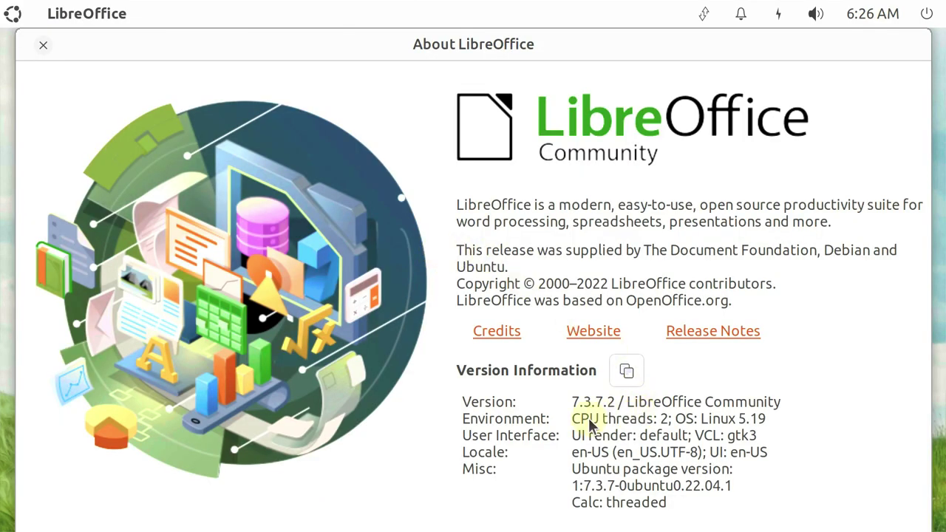
click(43, 45)
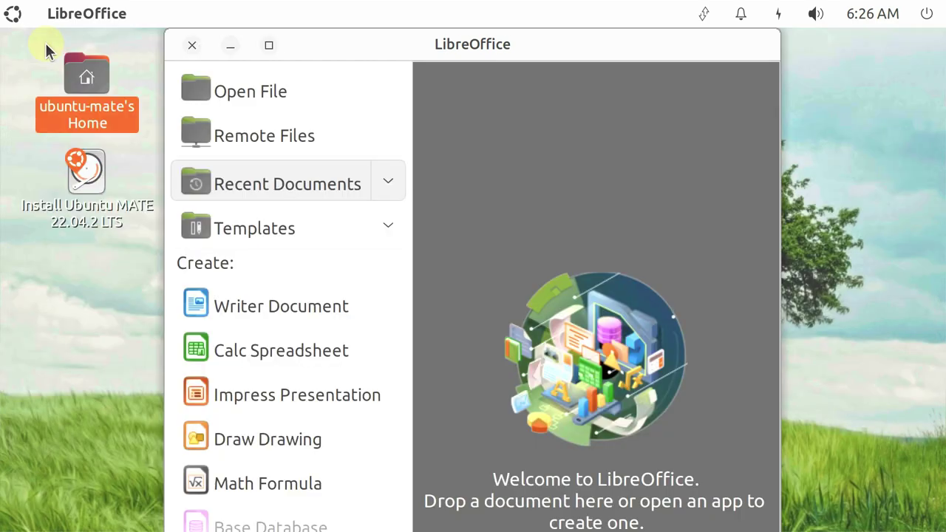
click(188, 43)
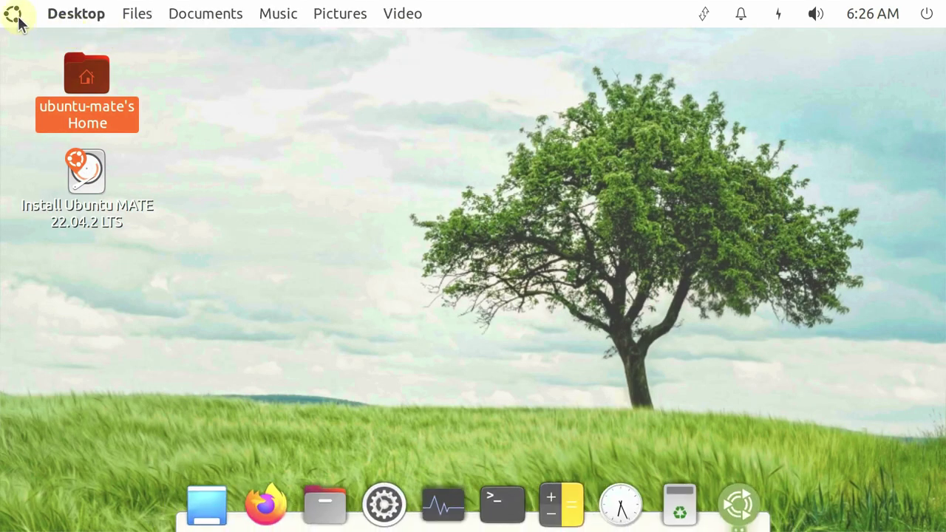
Launch Celluloid from the list of all applications, view its About information, and close the player
click(12, 15)
click(122, 142)
scroll(411, 367, down, 5)
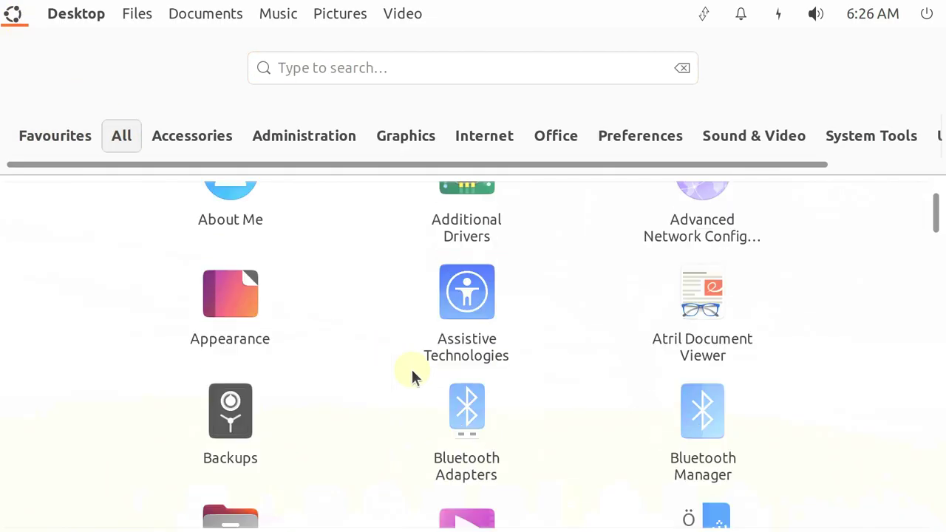
click(436, 377)
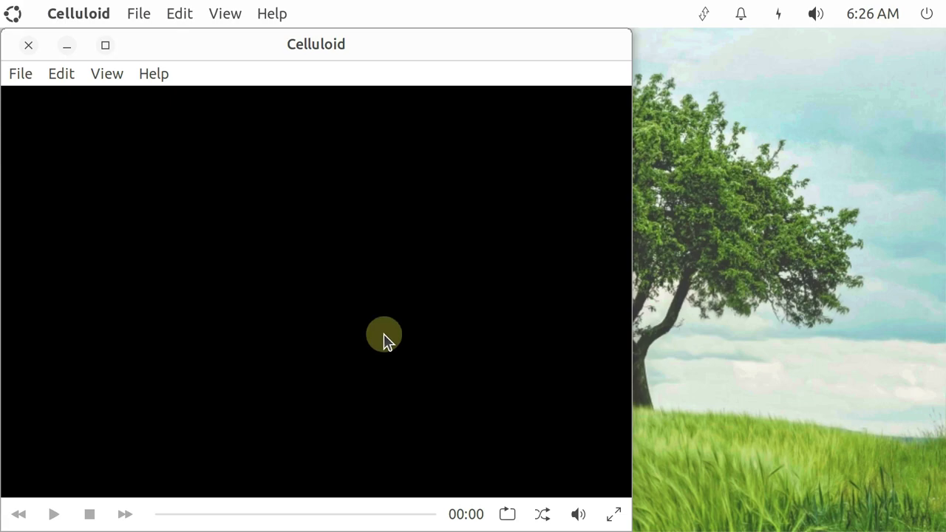
click(272, 13)
click(294, 59)
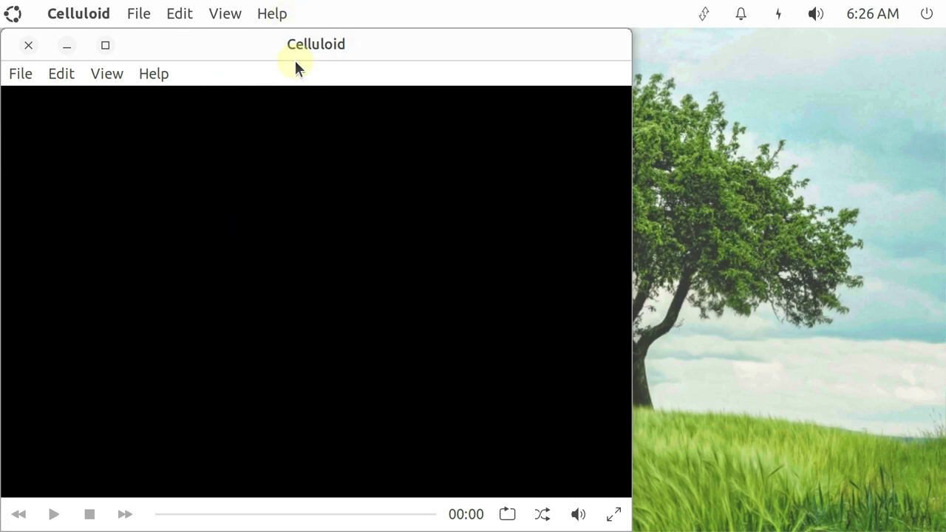
click(136, 139)
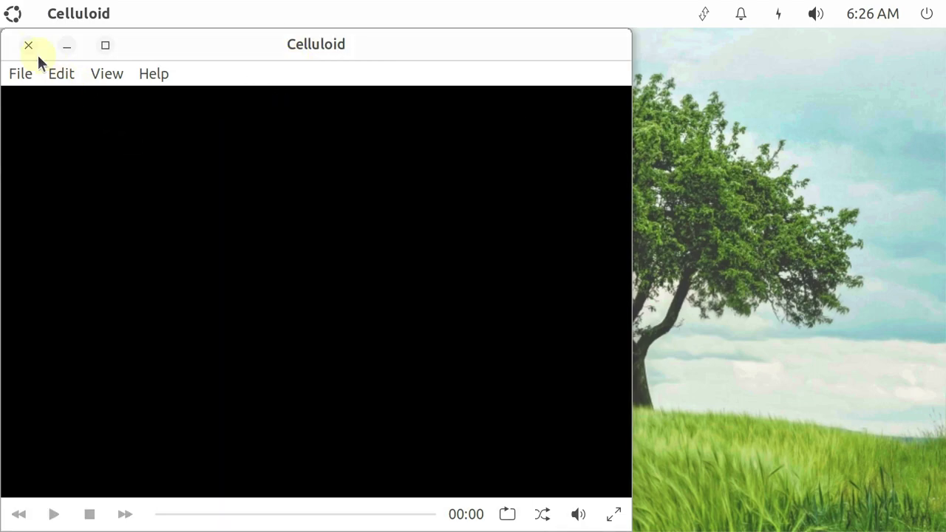
click(30, 46)
Open the application menu and look through the applications in the Accessories category
click(12, 17)
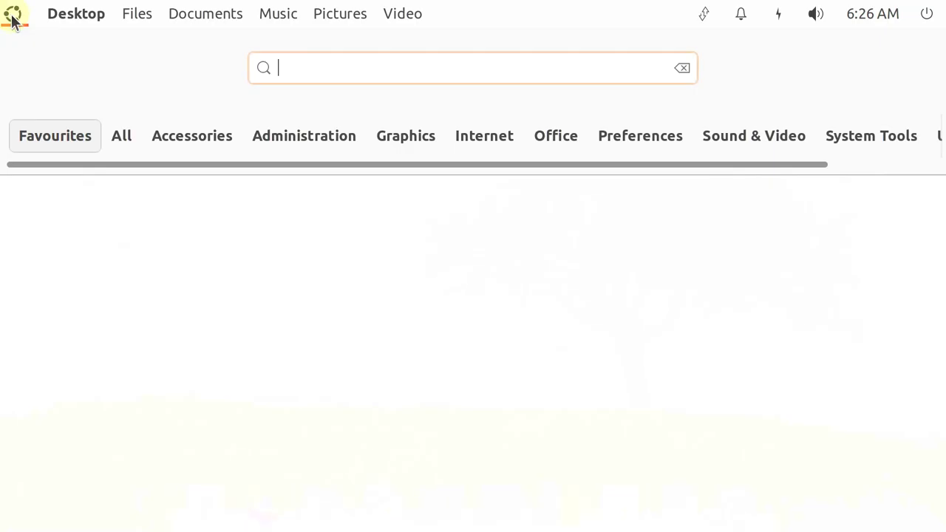
click(122, 135)
click(193, 135)
scroll(366, 303, down, 4)
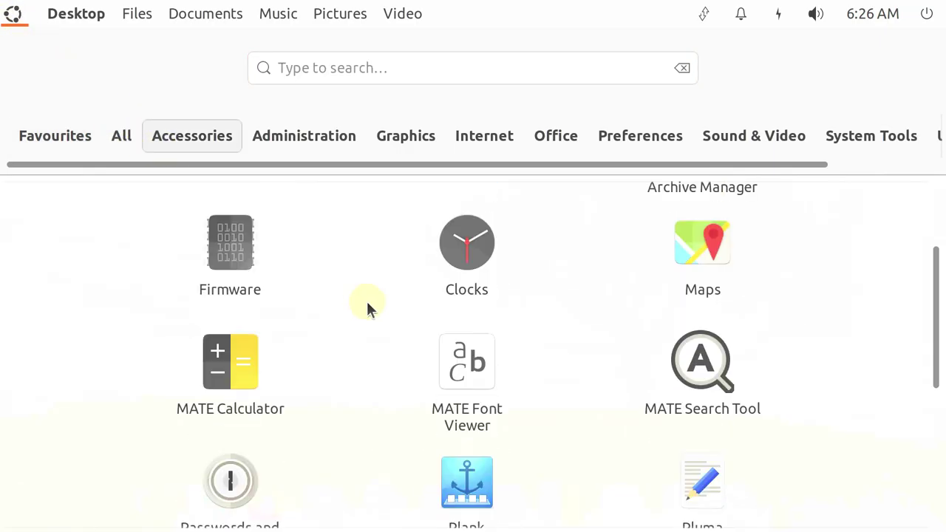
scroll(367, 301, down, 4)
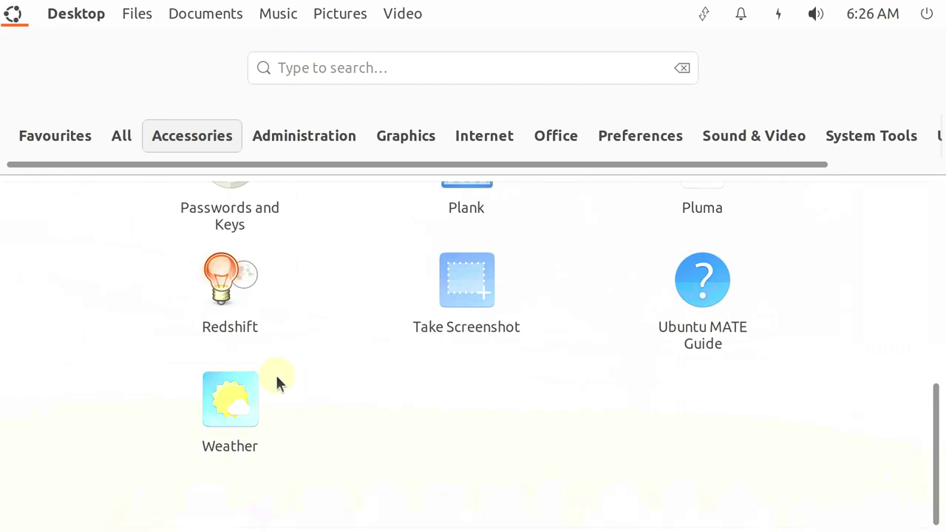
scroll(278, 354, up, 3)
Find Maps in the list of all applications and launch it
click(121, 135)
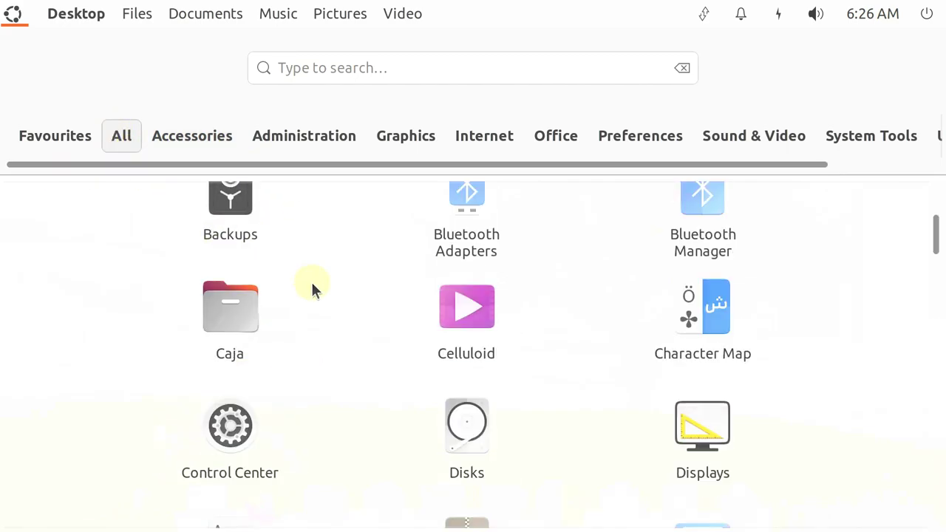
scroll(311, 287, down, 5)
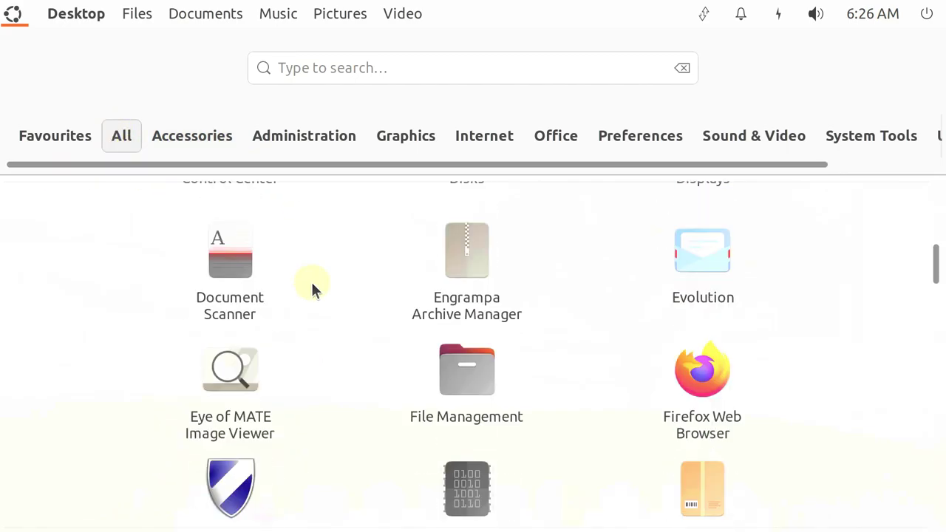
scroll(311, 282, down, 5)
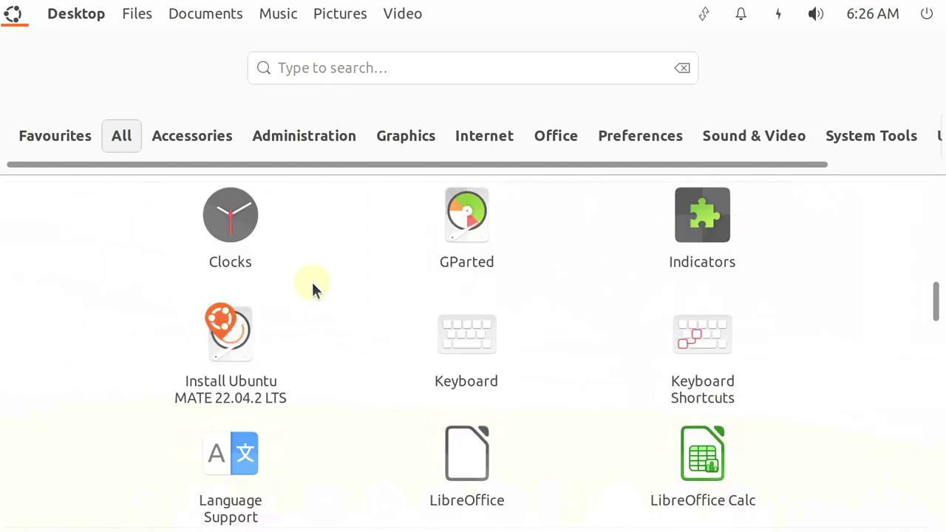
scroll(471, 222, down, 5)
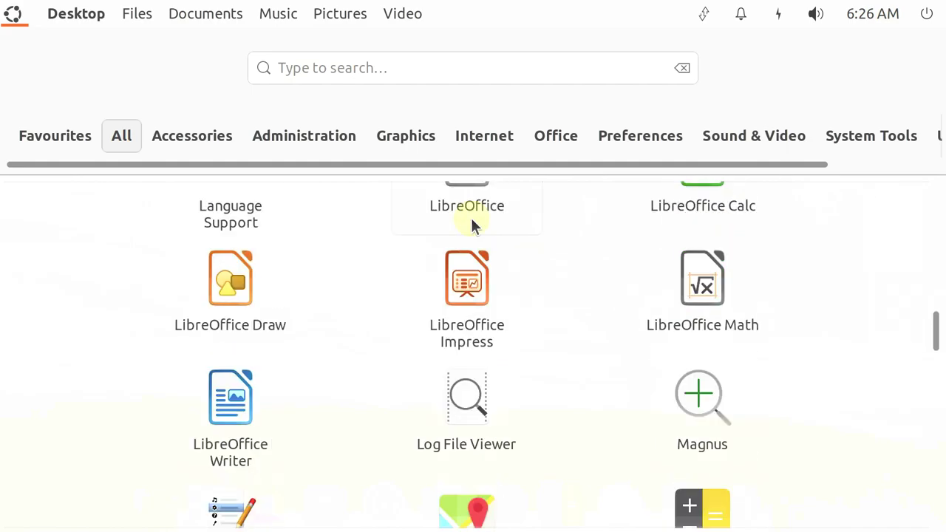
scroll(471, 225, down, 3)
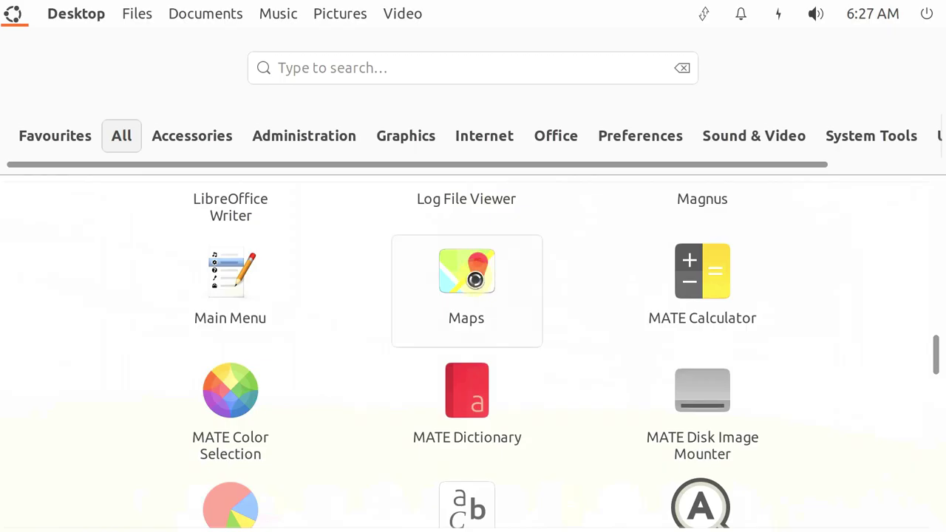
click(475, 279)
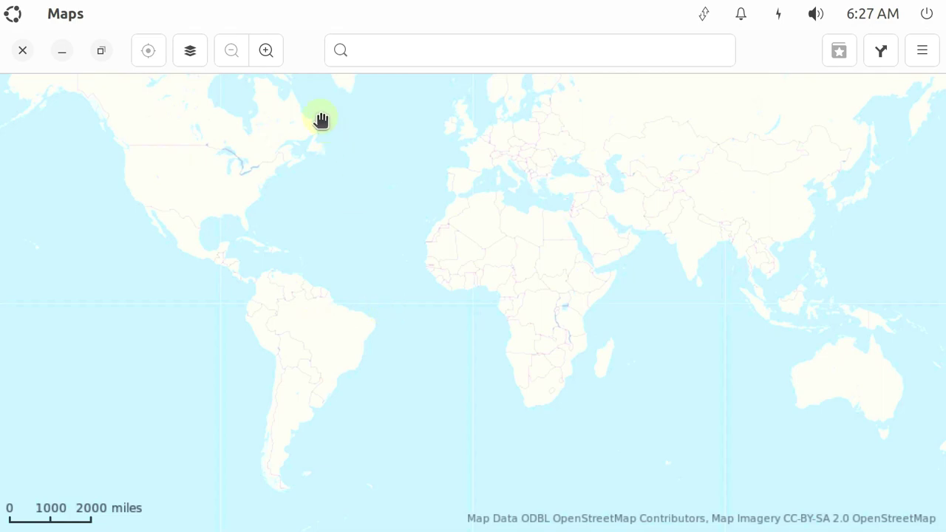
View the About Maps version information, and close both the dialog and the Maps window
click(924, 51)
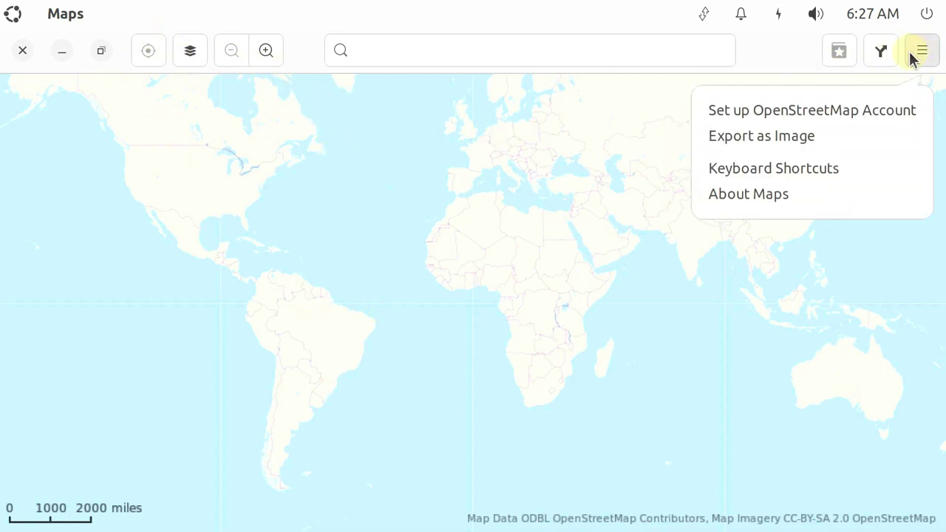
click(788, 198)
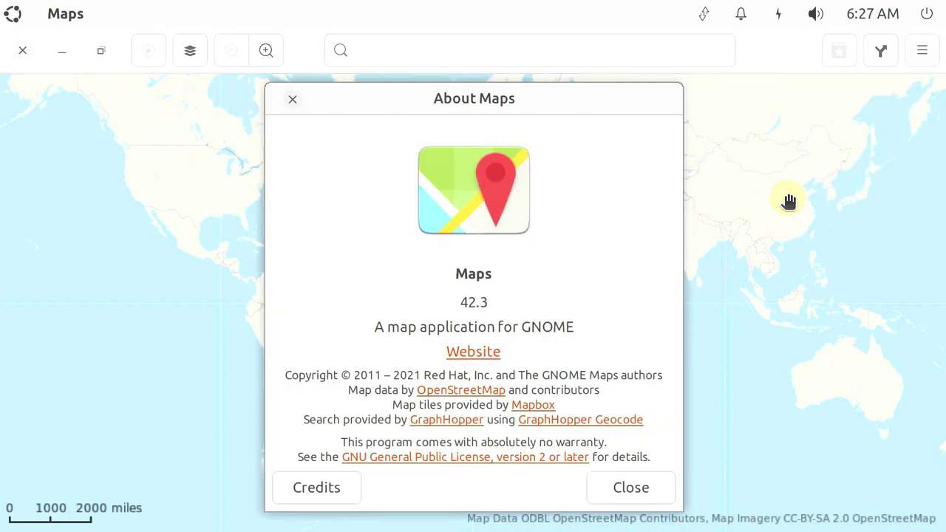
click(656, 482)
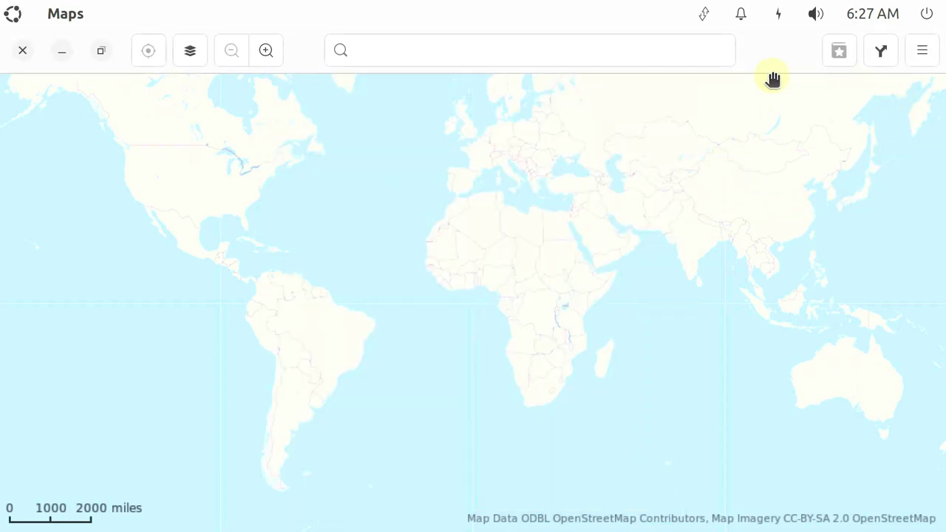
click(27, 49)
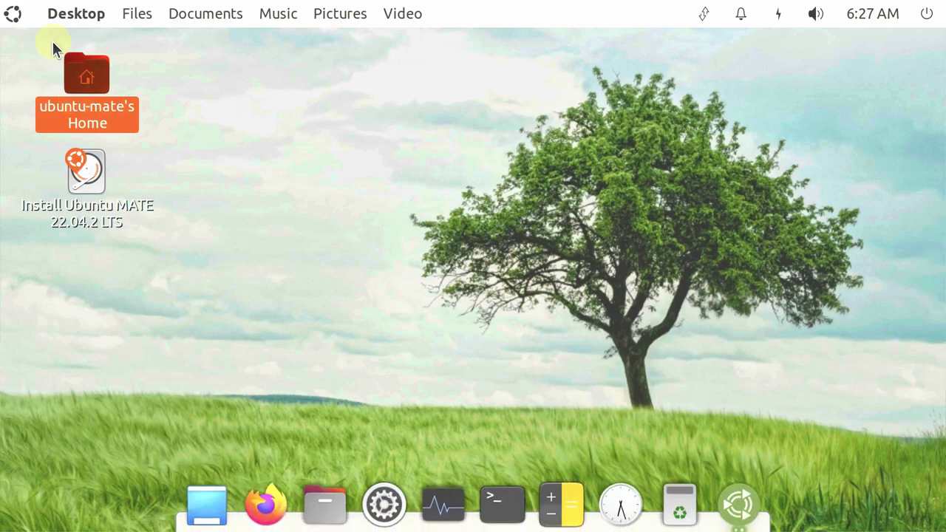
Reopen the application menu, look through all applications, and launch Software Boutique
click(15, 14)
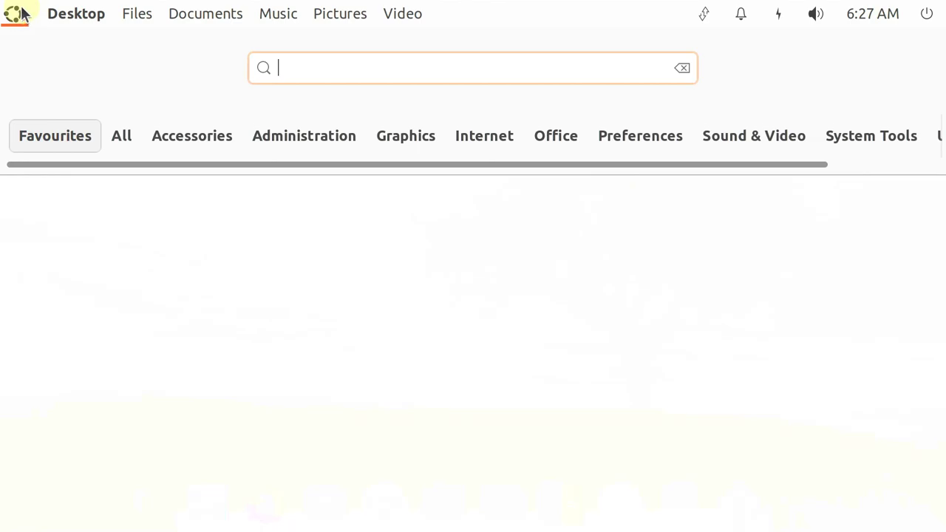
click(118, 136)
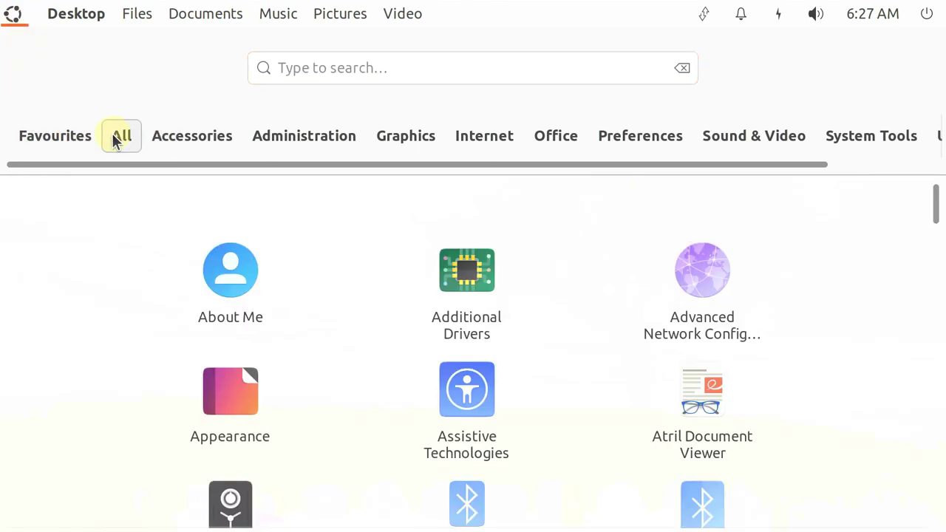
scroll(237, 308, down, 5)
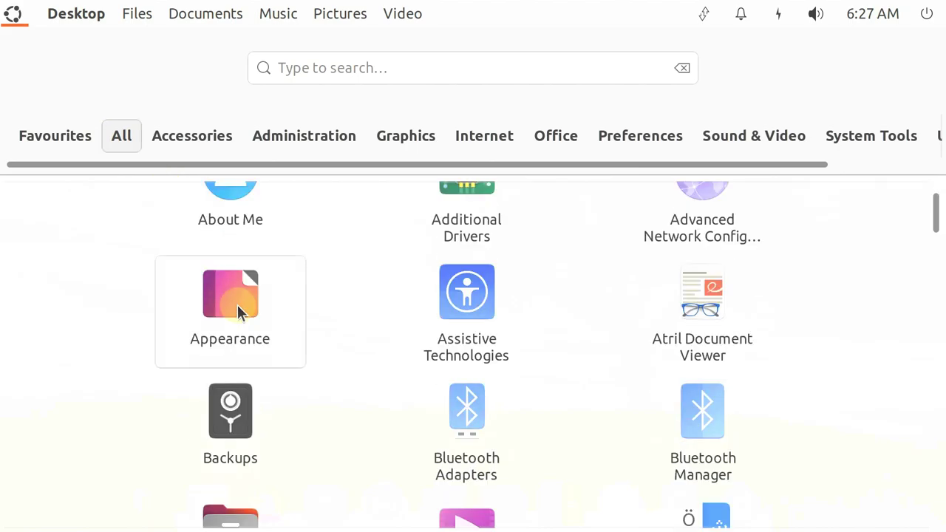
scroll(237, 310, down, 10)
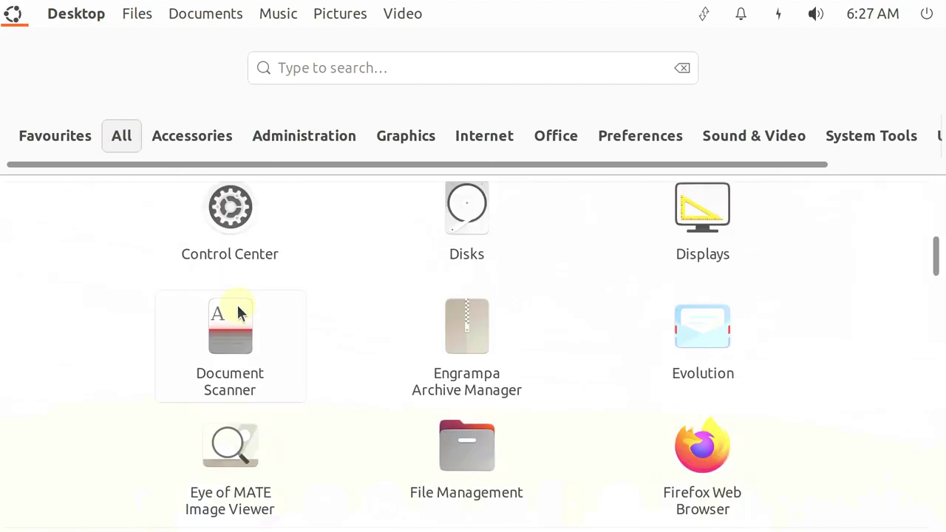
scroll(237, 311, down, 7)
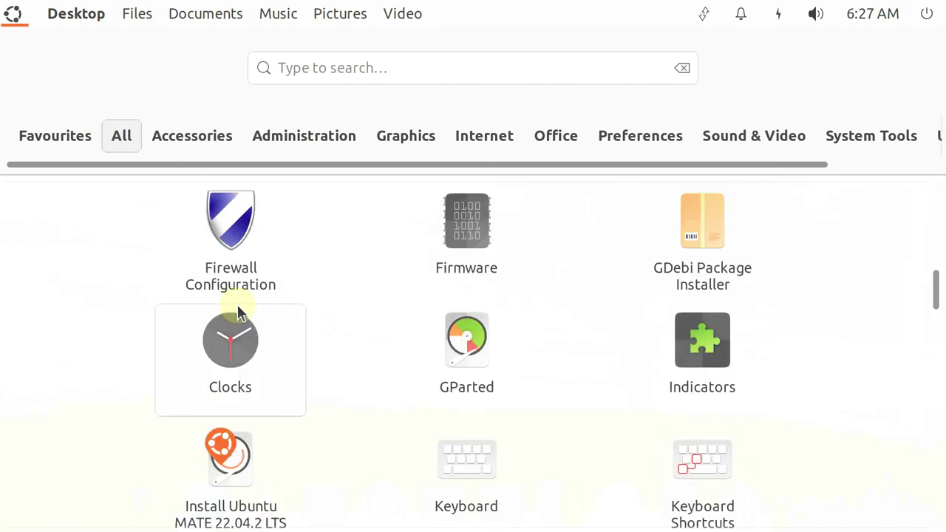
scroll(237, 306, down, 9)
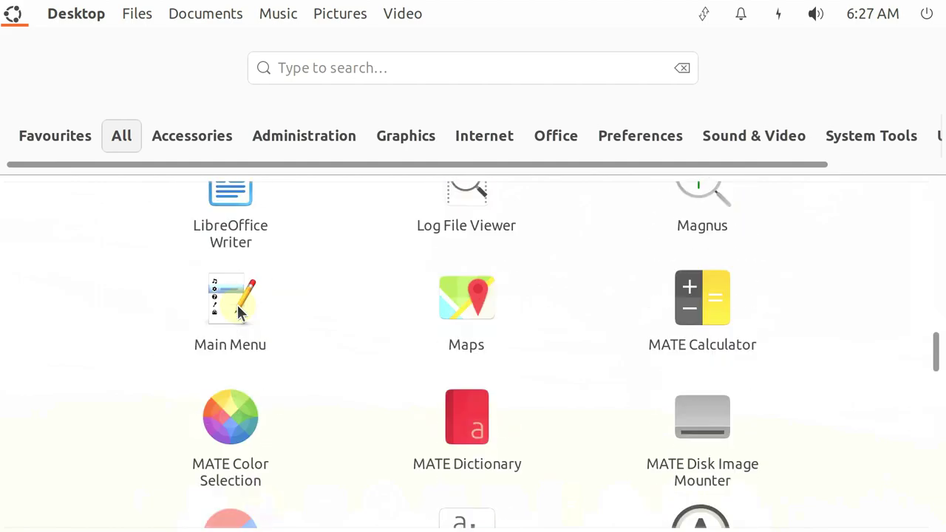
scroll(396, 312, down, 10)
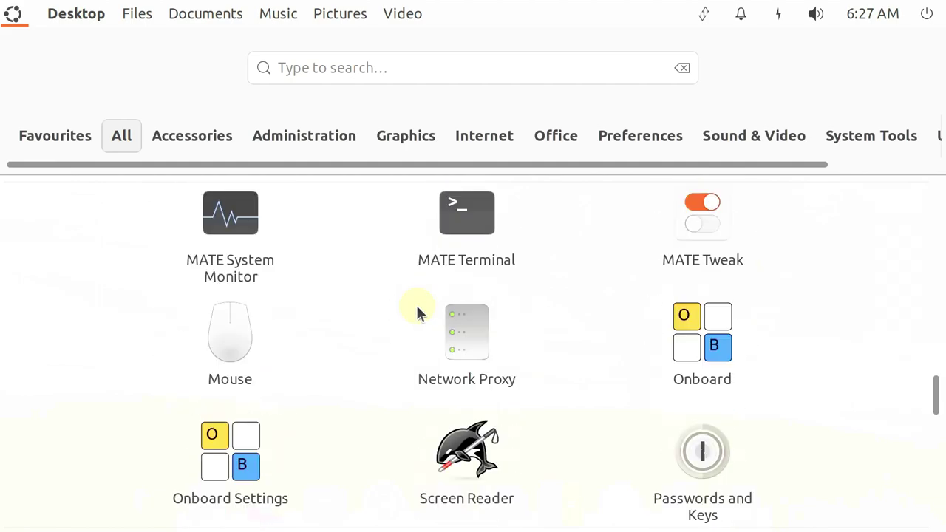
scroll(417, 313, down, 10)
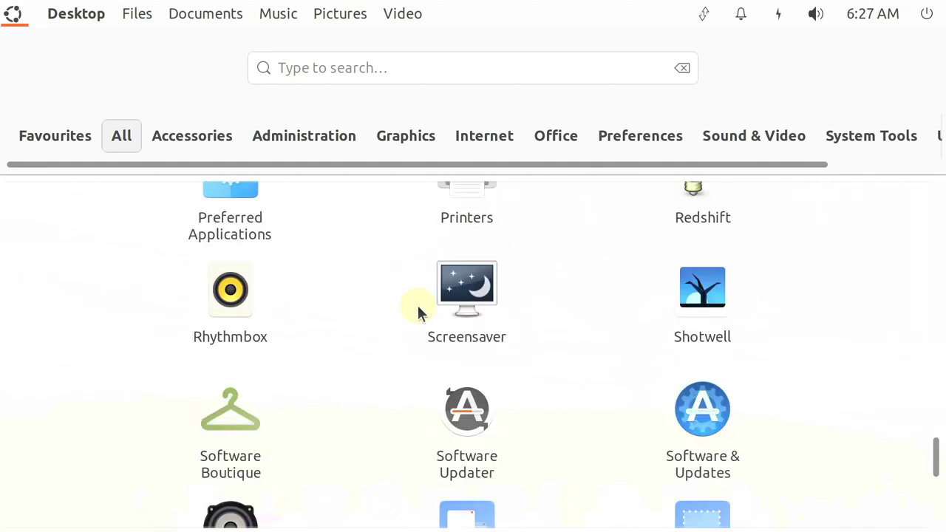
scroll(417, 303, down, 2)
scroll(417, 303, up, 2)
scroll(417, 303, up, 2)
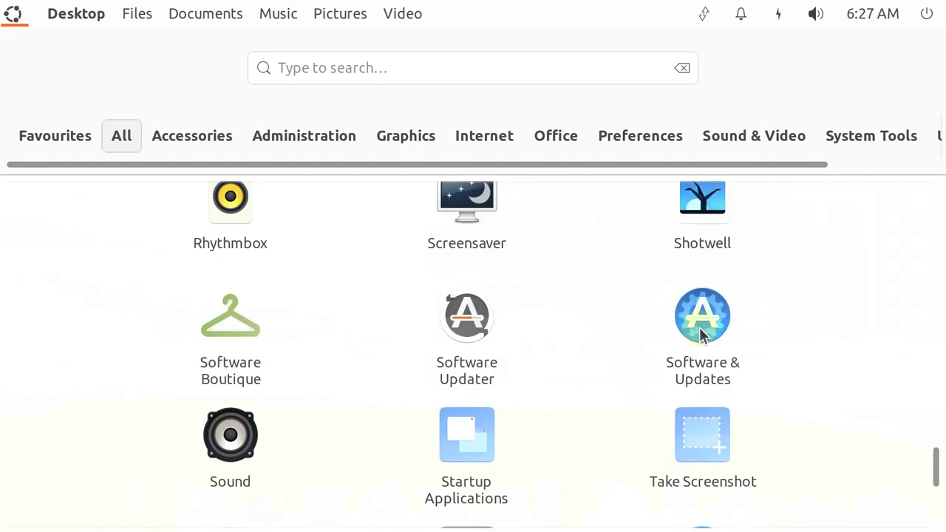
click(274, 315)
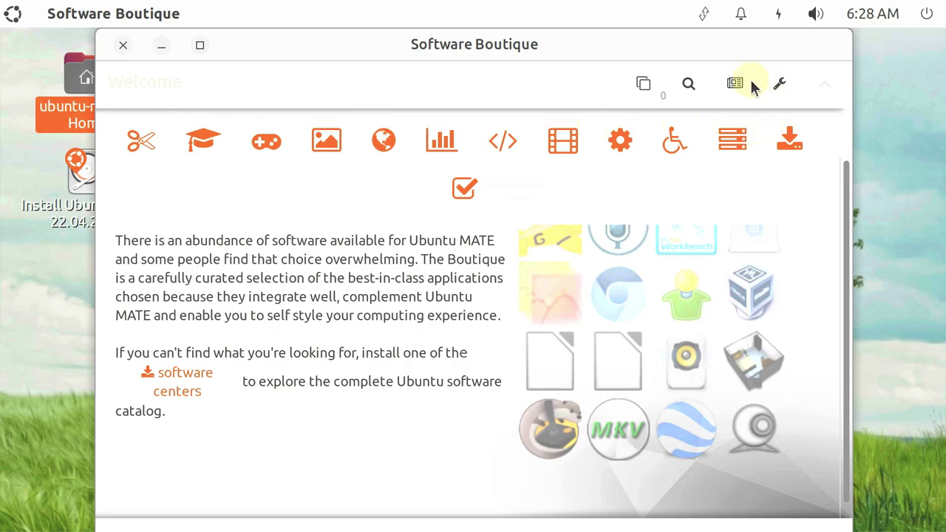
Review the Software Boutique preferences for boutique selection, installation and advanced options, and close the window
click(779, 83)
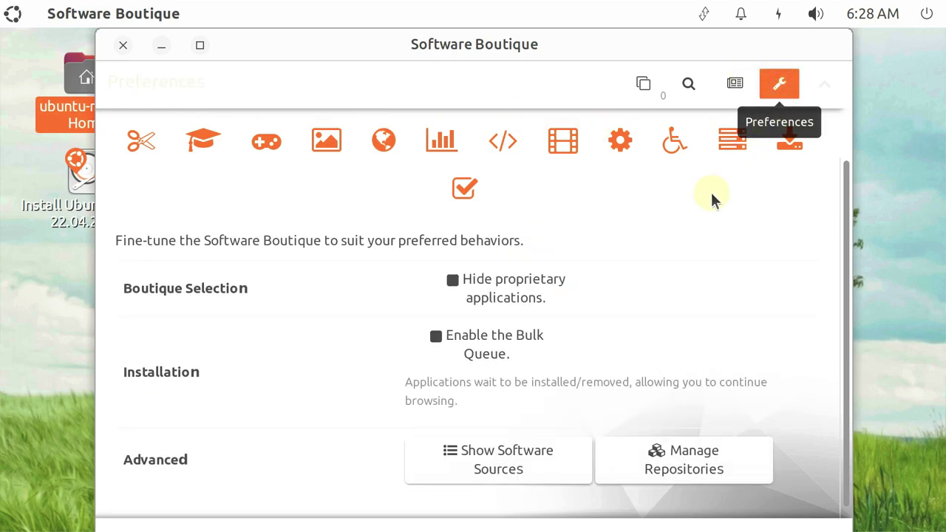
scroll(620, 272, down, 1)
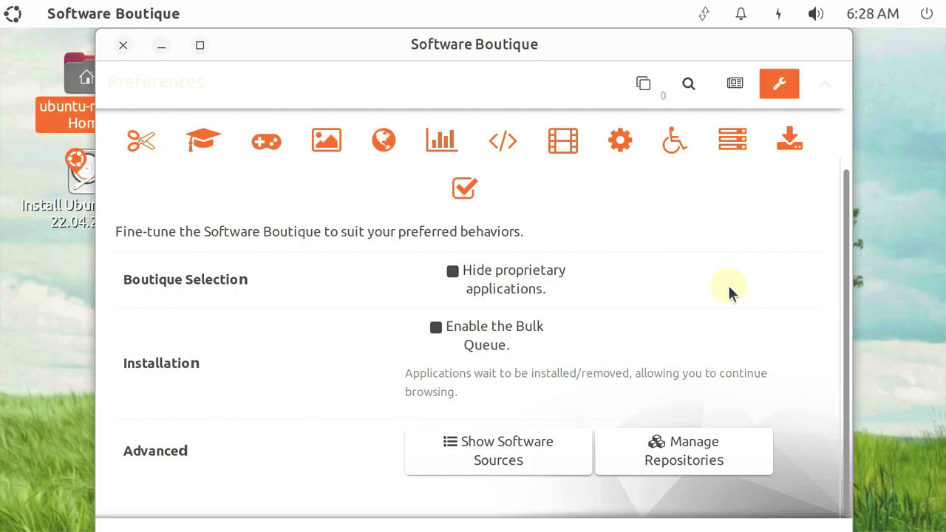
scroll(787, 294, up, 1)
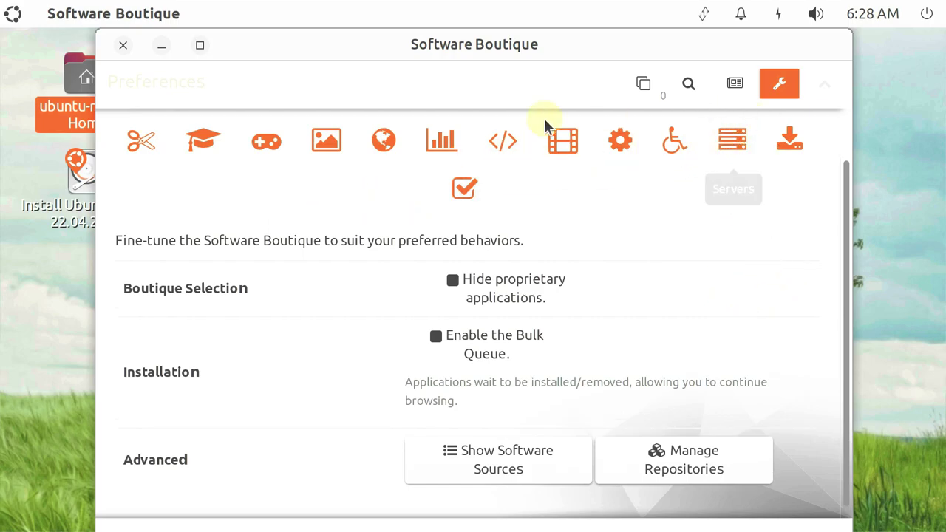
click(123, 47)
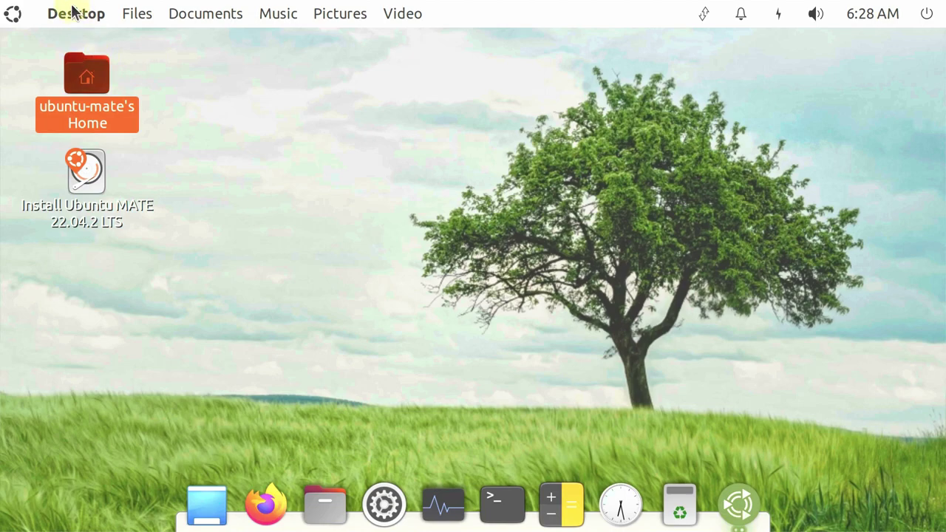
Look at the Administration category in the application menu and close the menu
click(10, 21)
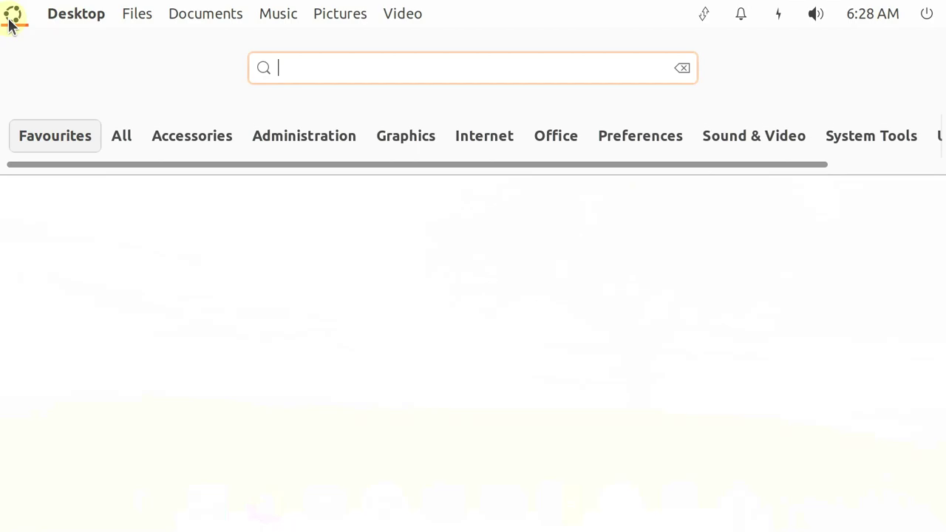
click(117, 133)
click(341, 121)
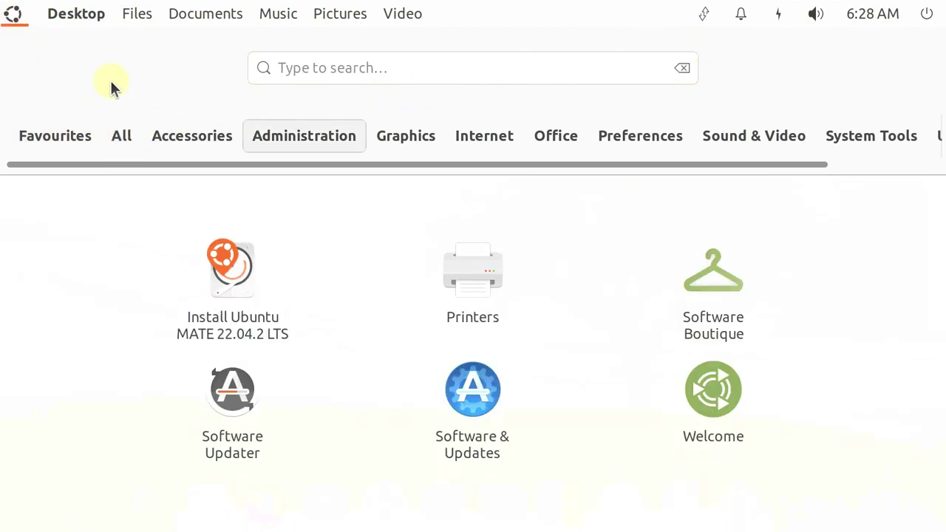
click(13, 19)
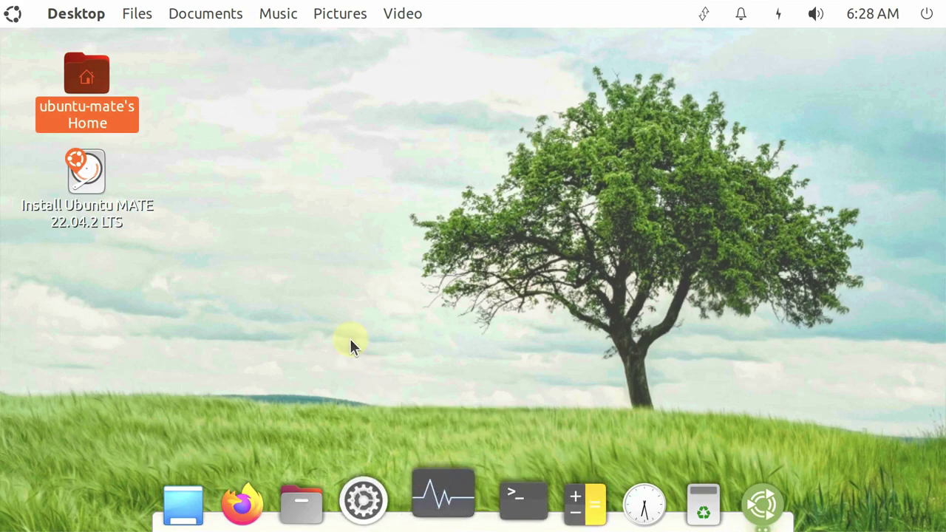
Clear the desktop icon selection and try to bring up the Welcome window from the dock
click(314, 266)
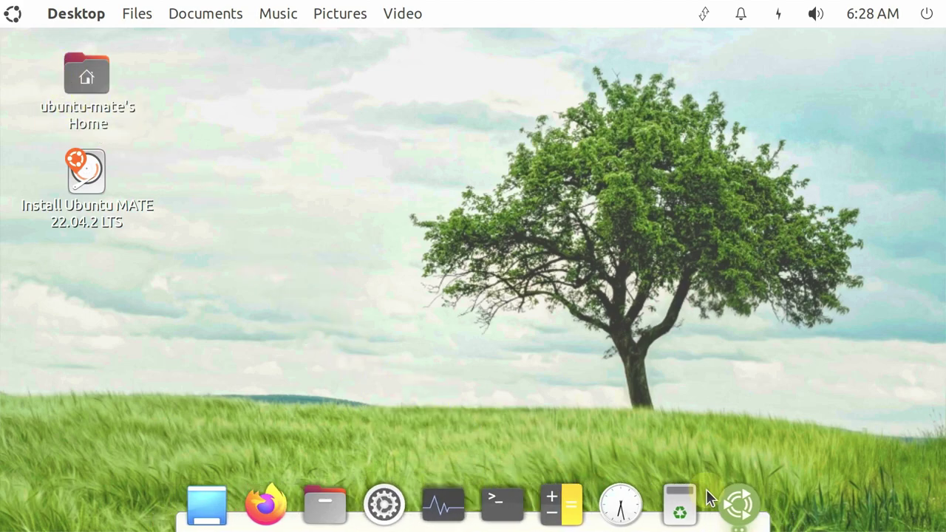
click(736, 503)
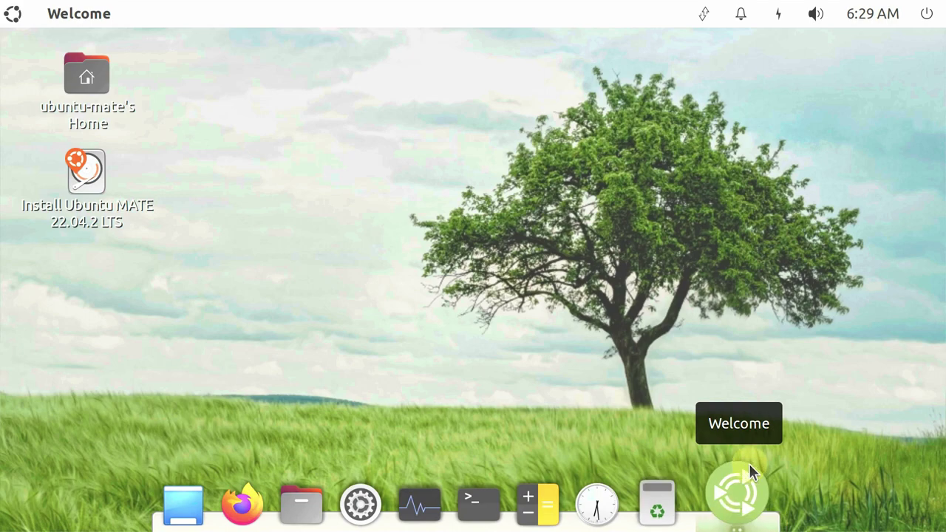
click(756, 512)
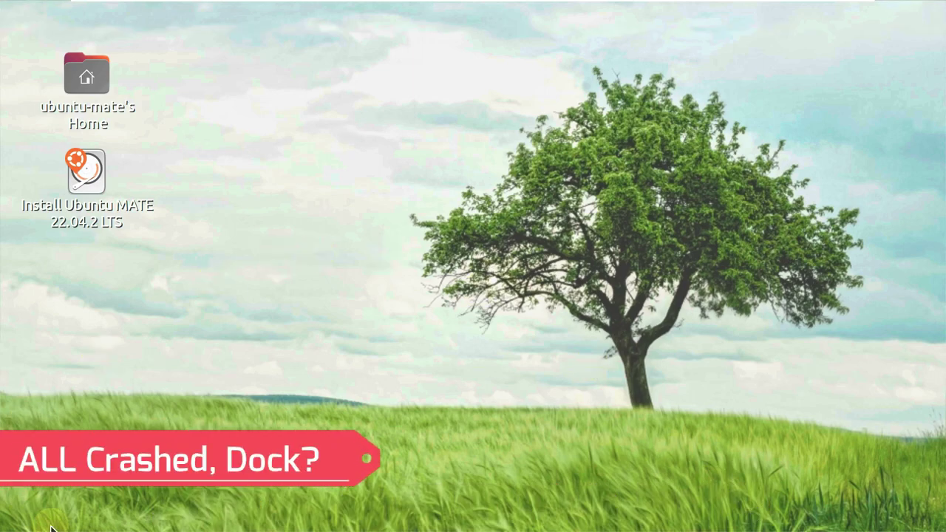
View the desktop's context options and dismiss them without choosing any
right_click(334, 150)
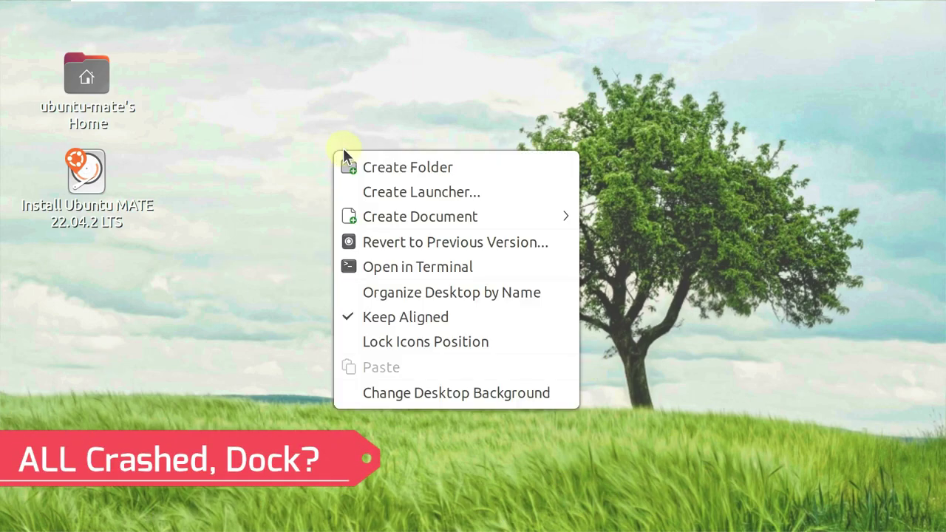
click(512, 447)
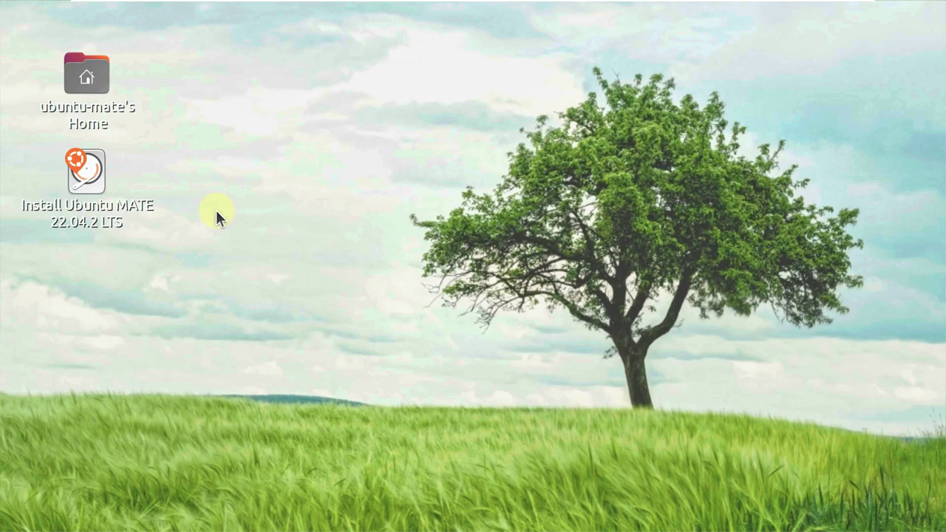
Open the home folder from the desktop, view the file manager's version information, and close the folder window
right_click(102, 81)
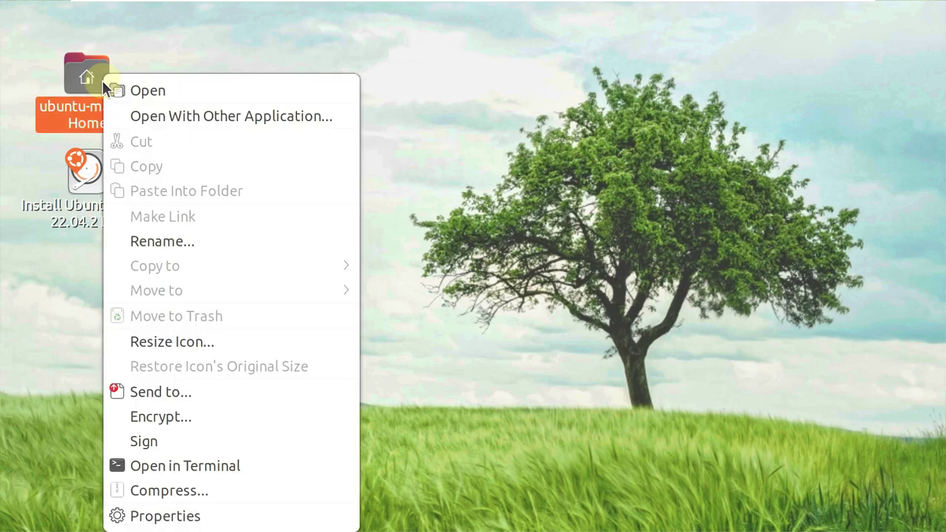
click(121, 91)
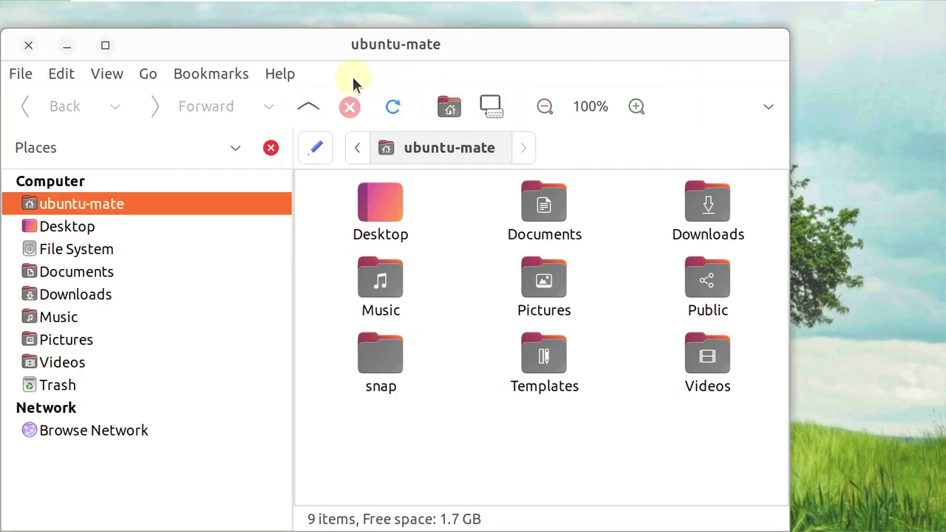
click(279, 74)
click(290, 124)
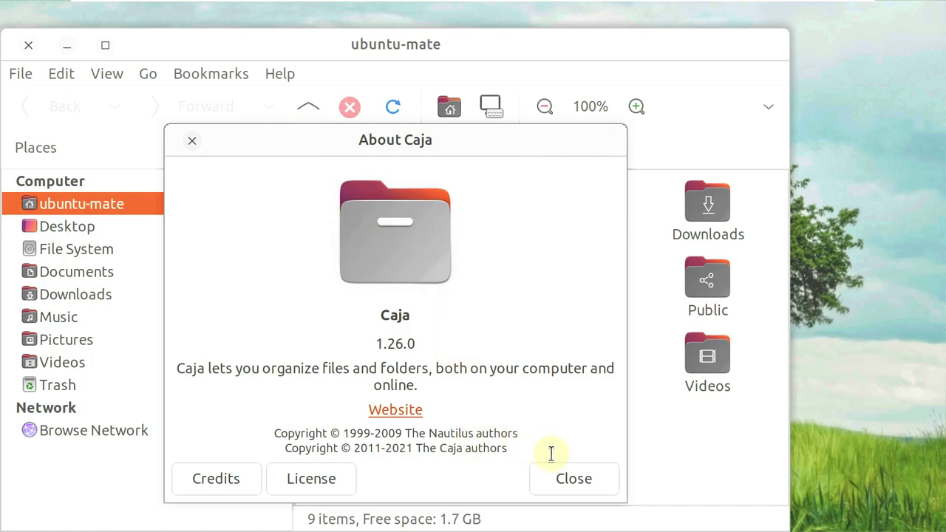
click(566, 478)
click(30, 80)
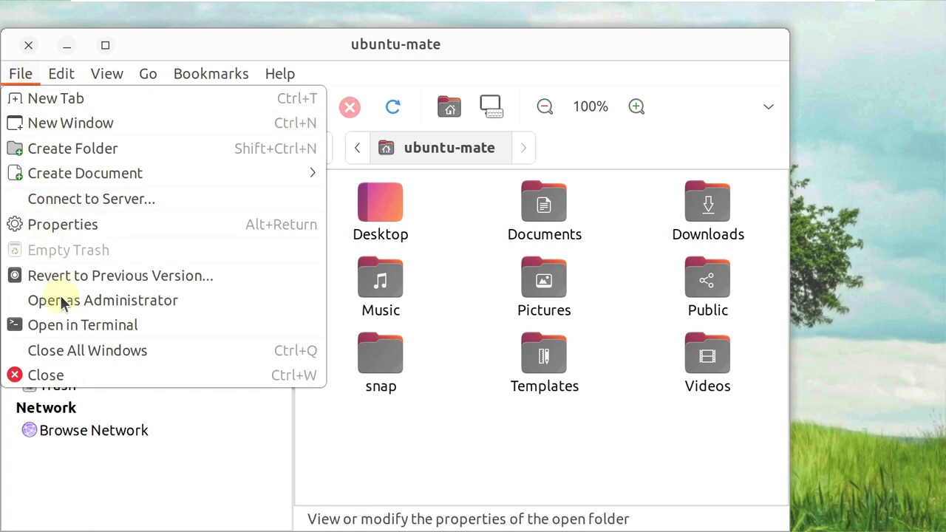
click(76, 375)
click(246, 119)
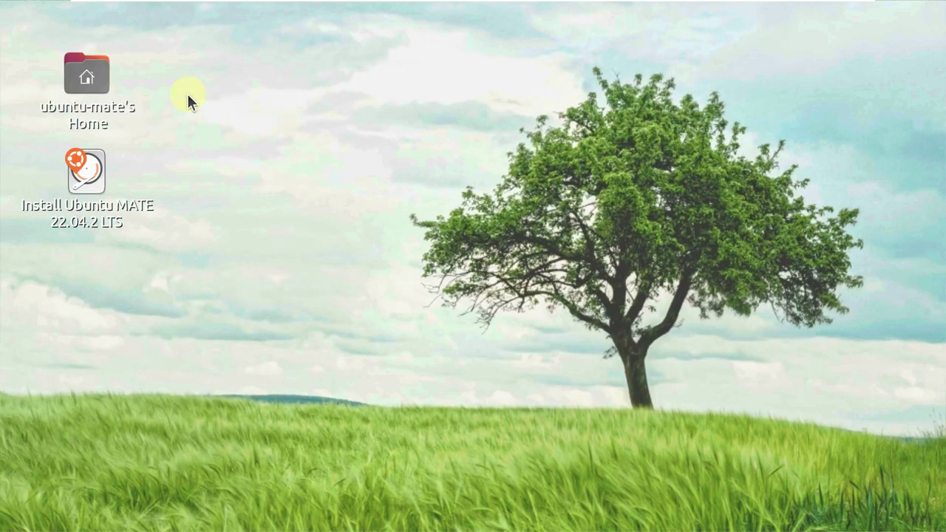
Change the desktop background to the starry dusk sky with dark mountains over a lake, and close Appearance Preferences
right_click(298, 107)
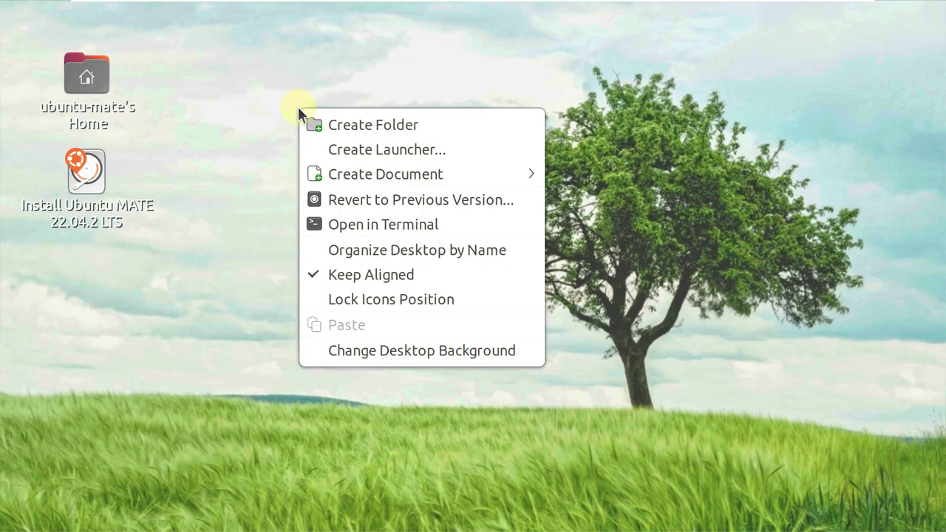
click(478, 357)
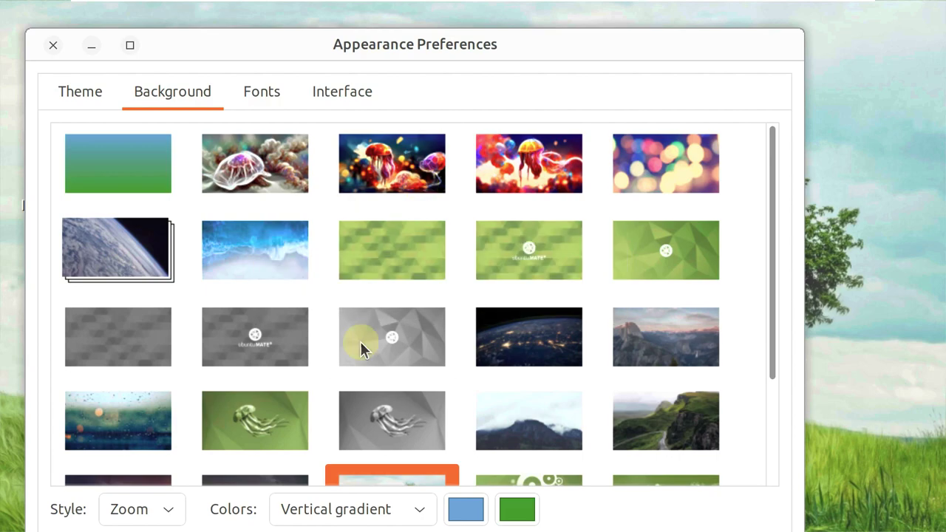
scroll(363, 377, down, 1)
scroll(359, 375, down, 2)
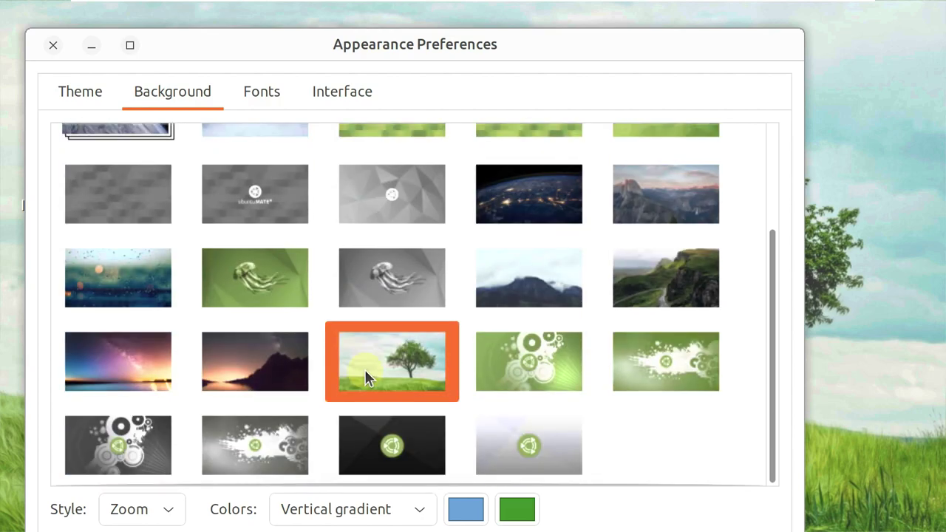
click(259, 362)
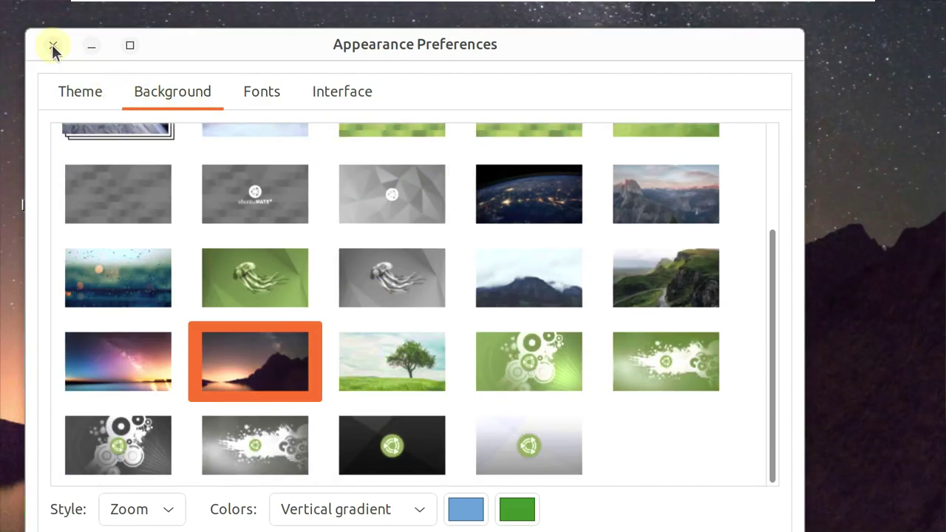
click(52, 45)
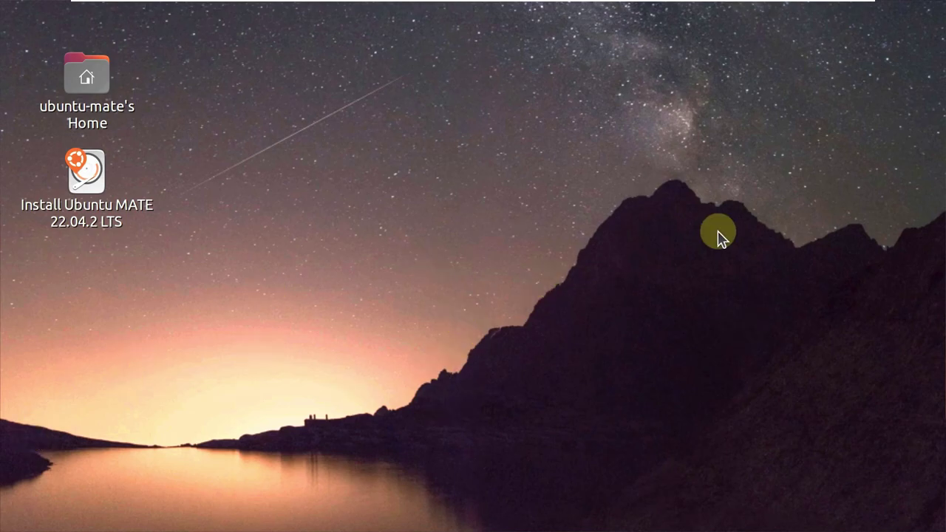
Launch the Ubuntu MATE 22.04.2 LTS installer and proceed to its Updates and other software page
click(85, 186)
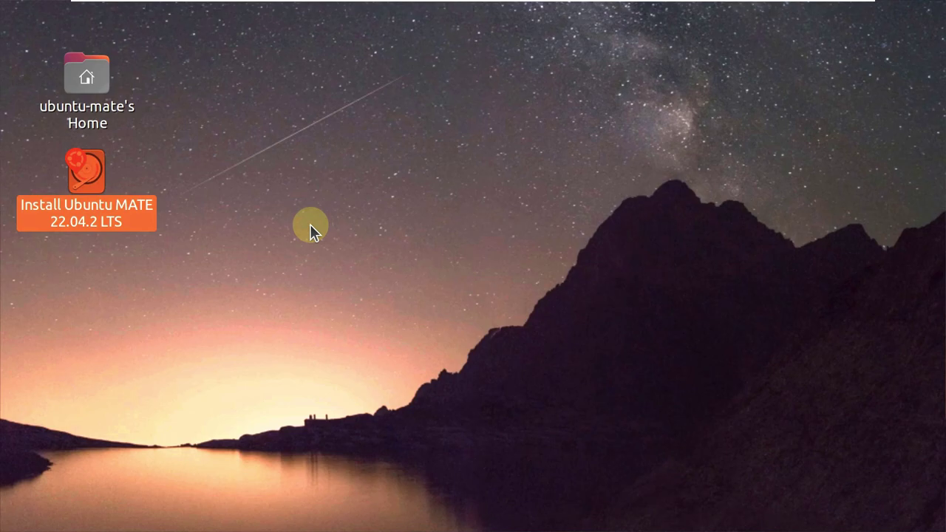
right_click(102, 208)
click(182, 74)
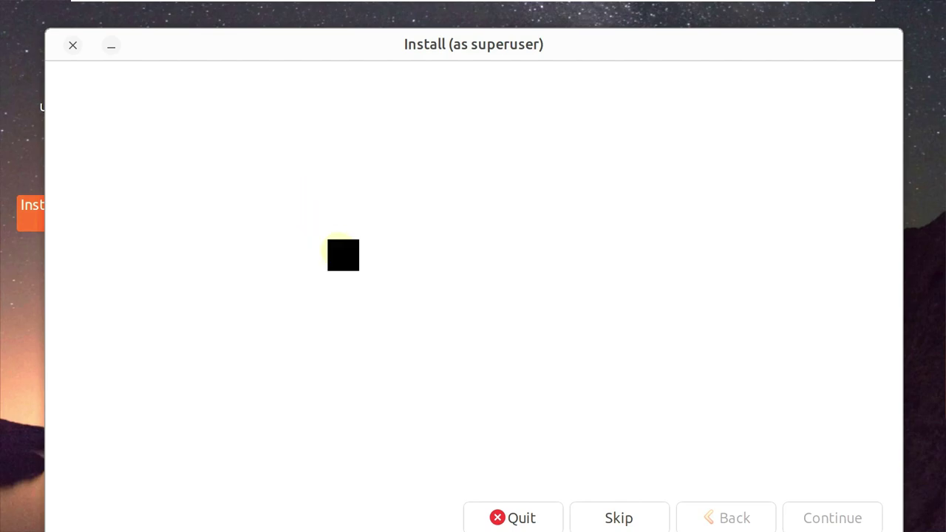
drag(217, 232, 220, 193)
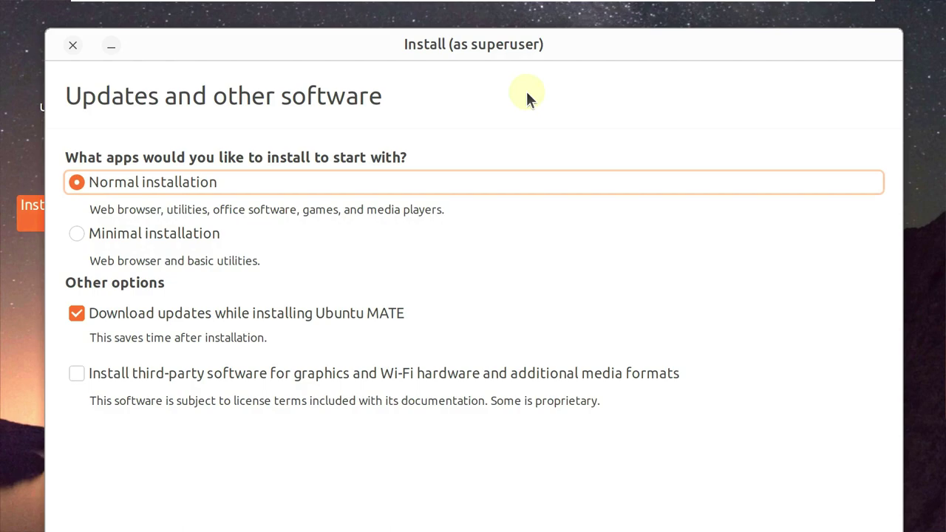
Enable third-party software for graphics and Wi-Fi hardware and additional media formats, and quit the installer
click(291, 373)
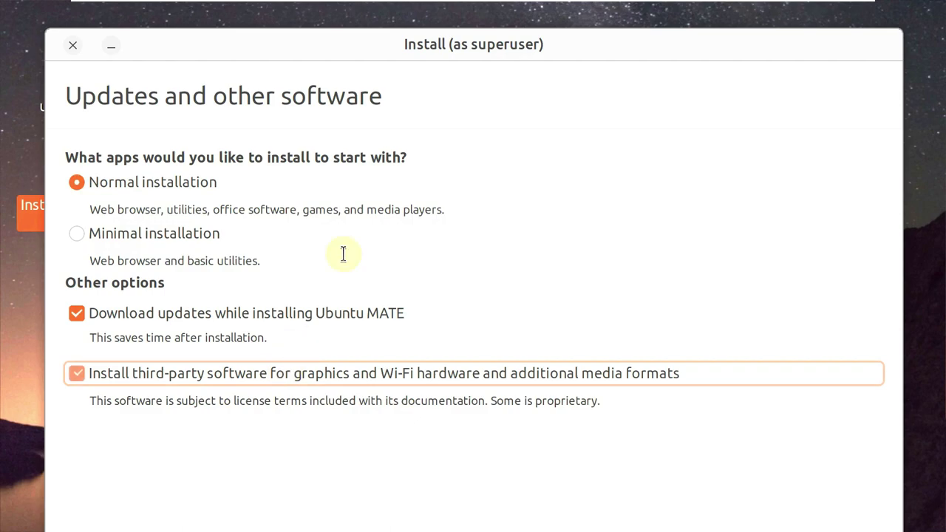
click(73, 45)
click(593, 321)
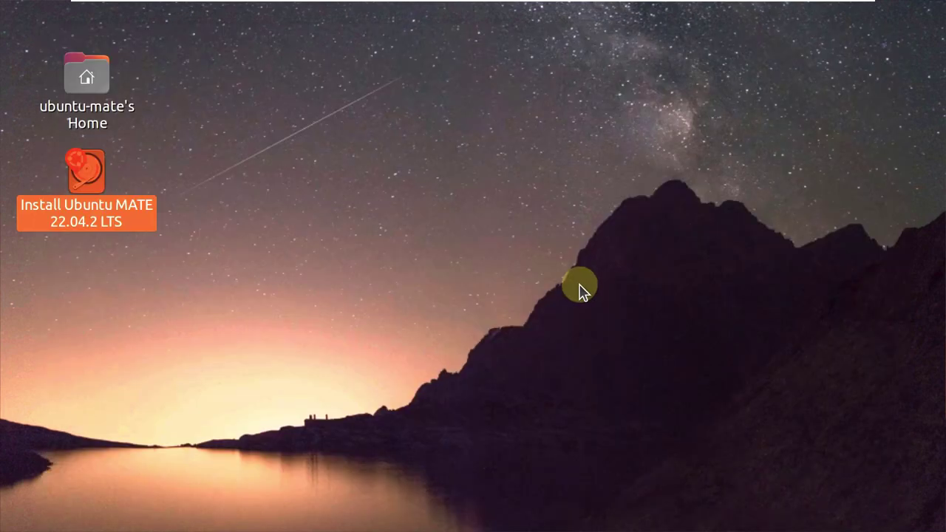
Clear the desktop icon selection and close VMware Workstation, powering off the Ubuntu virtual machine
right_click(416, 212)
click(314, 418)
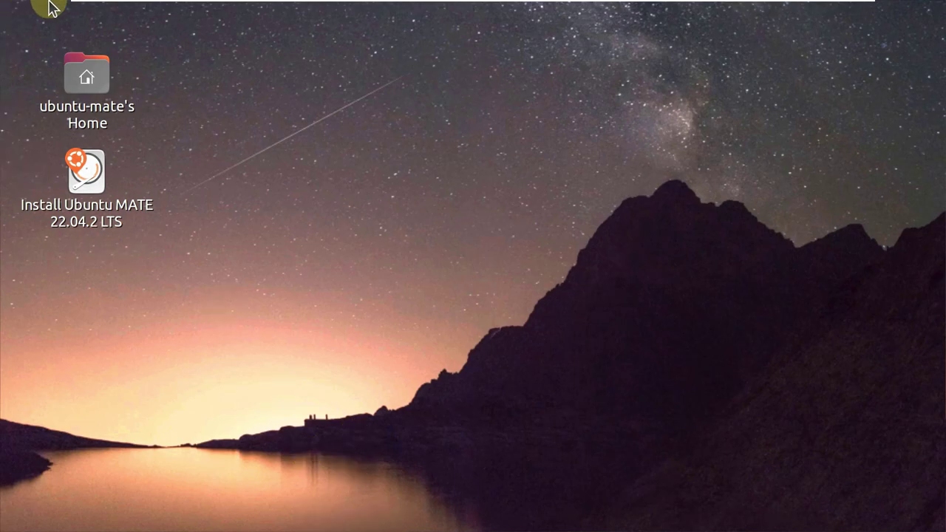
mouse_move(828, 4)
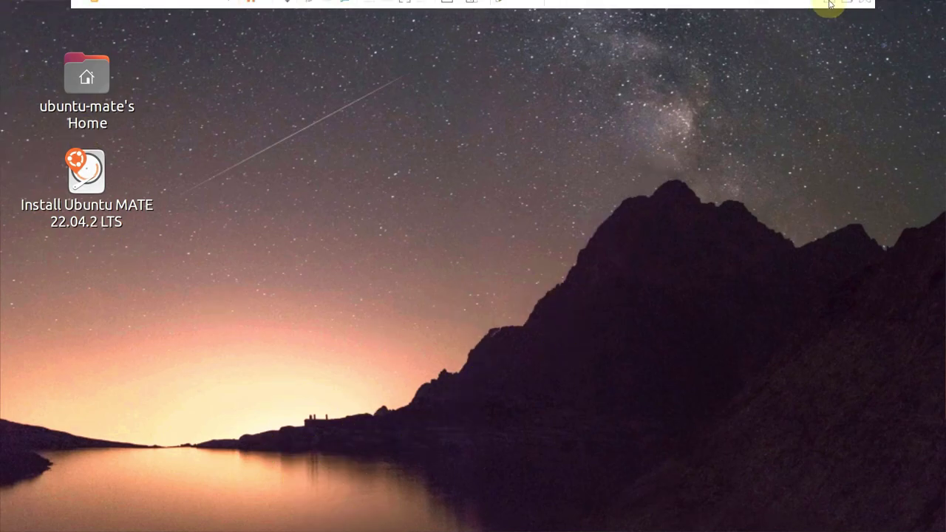
click(538, 10)
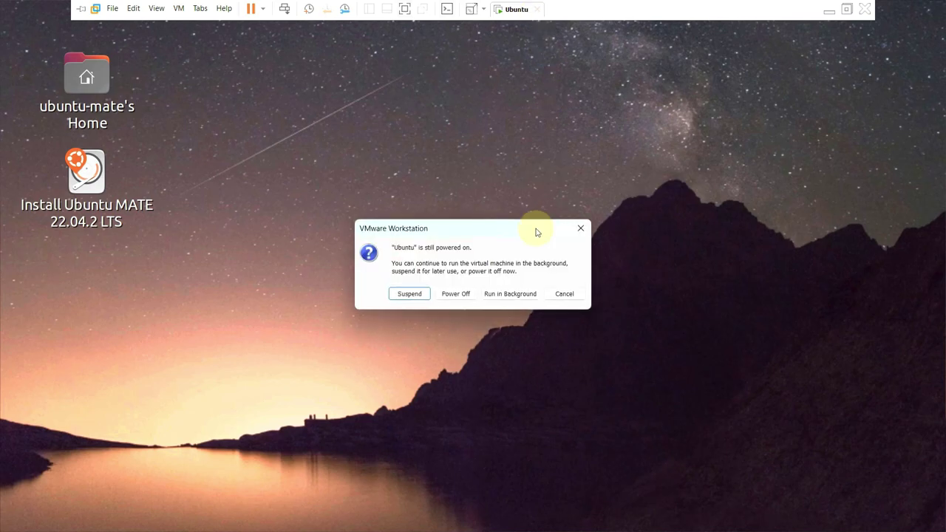
click(463, 293)
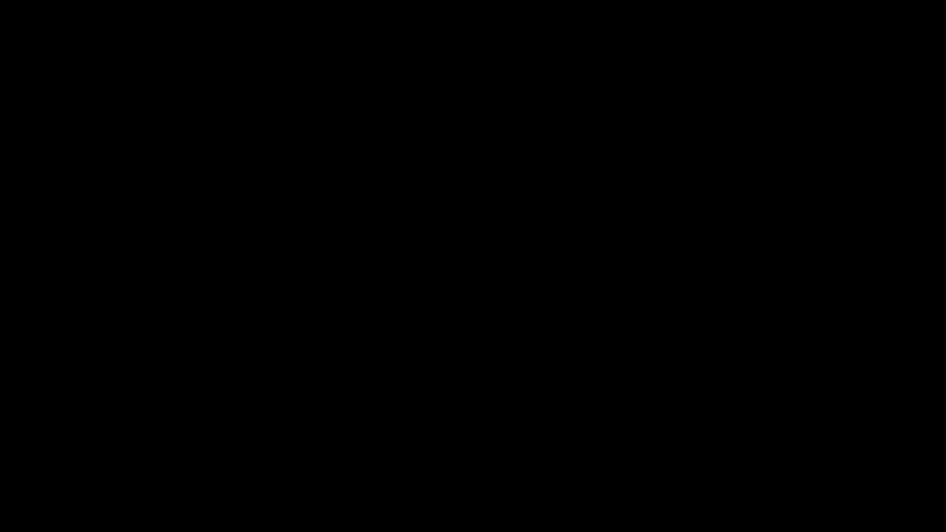